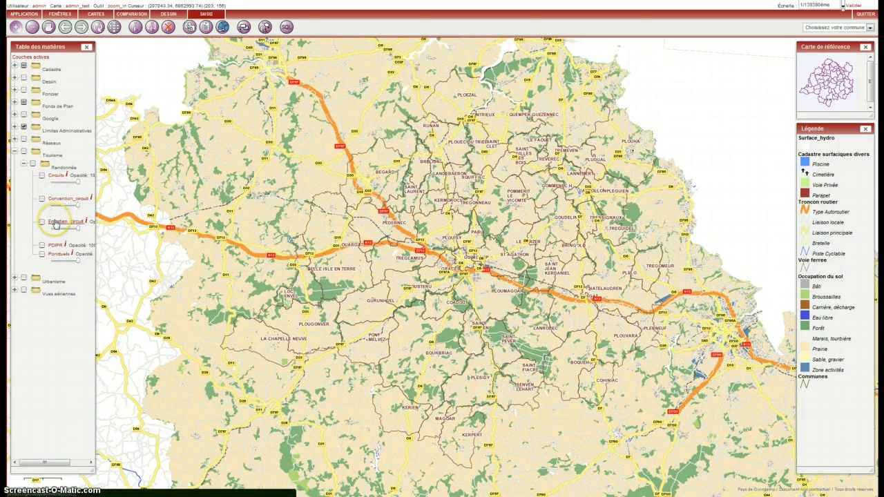
Display the Circuits, Convention_circuit, Entretien_circuit and Ponctuels layers of the Randonnée group on the map
click(57, 254)
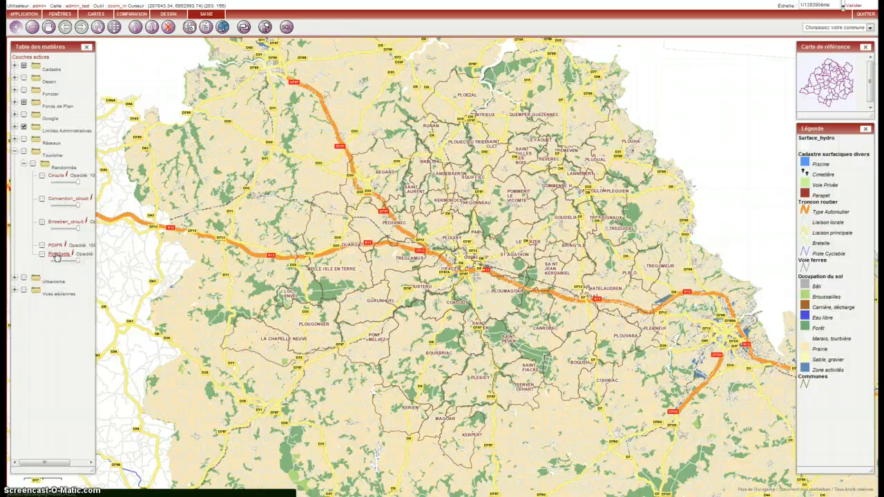
click(53, 246)
click(42, 177)
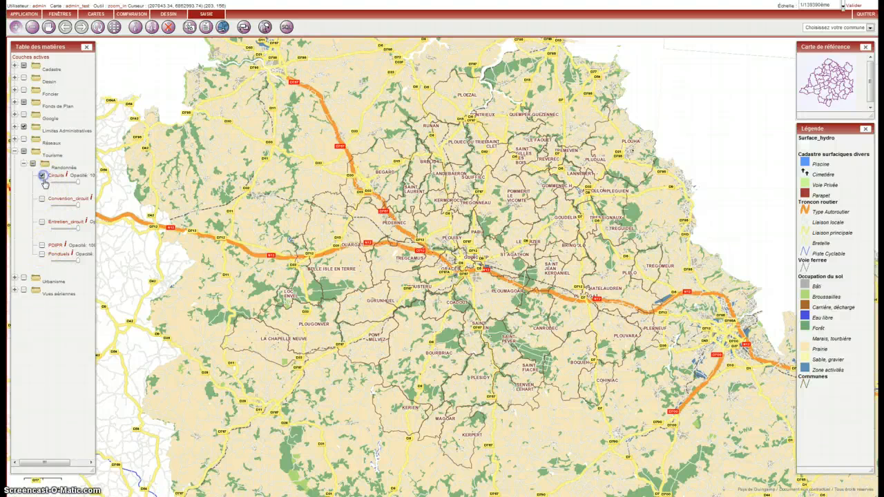
click(41, 199)
click(42, 222)
click(41, 255)
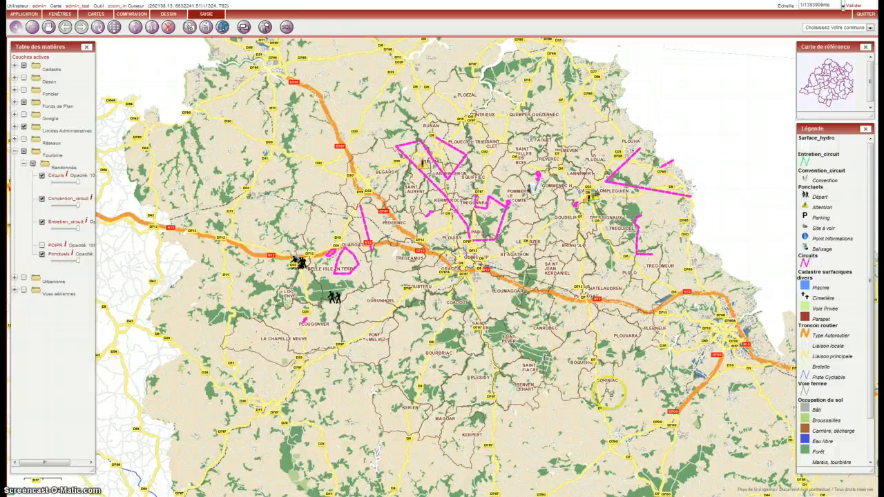
Start a new record for a hiking circuit in the Plouvara area
click(615, 334)
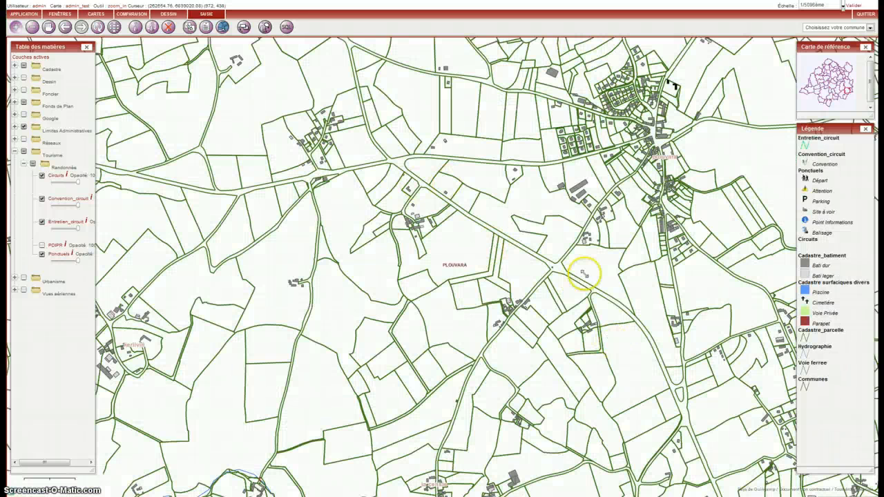
click(206, 15)
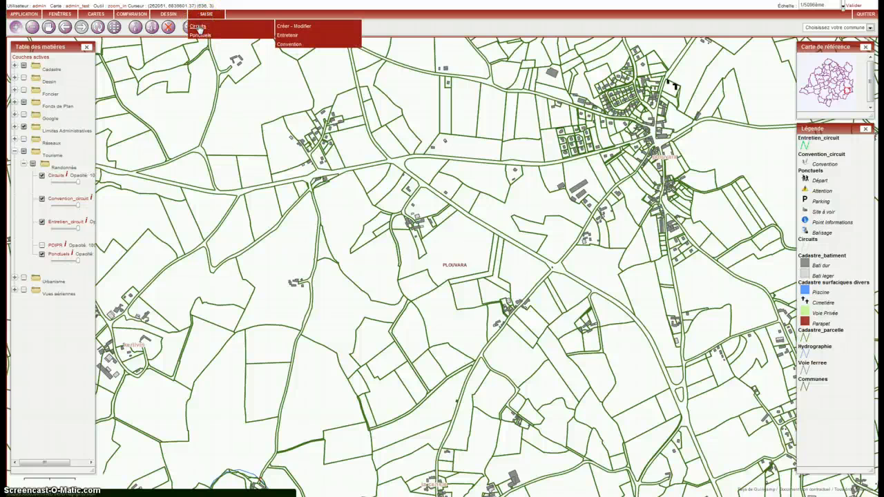
click(289, 26)
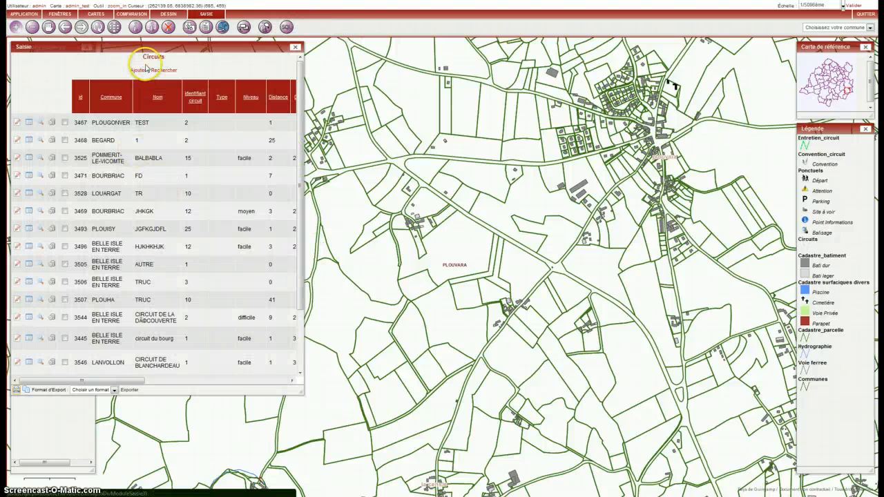
click(134, 72)
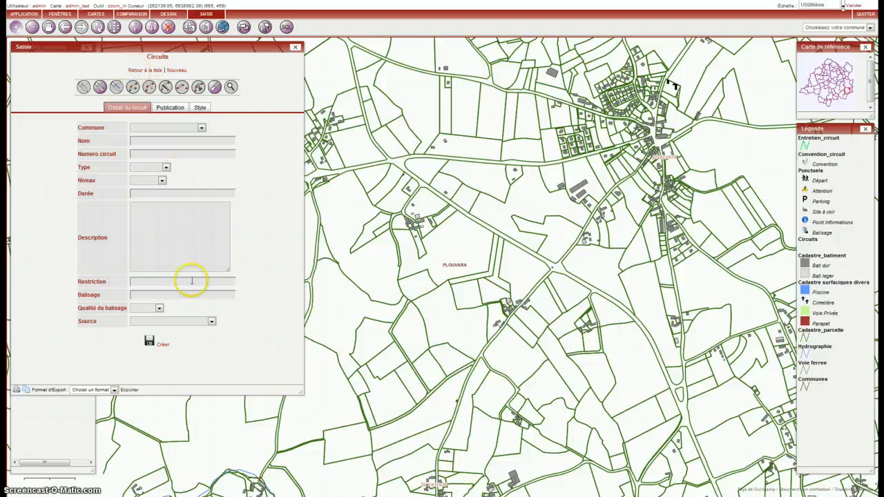
Set the circuit's commune to PLOUVARA, its name to "le bourg" and its circuit number to 1
click(201, 127)
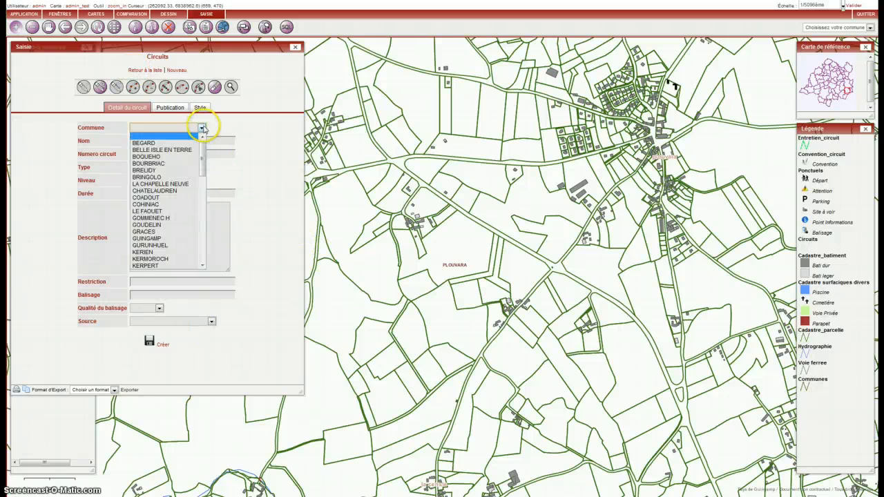
scroll(175, 218, down, 2)
scroll(174, 218, down, 4)
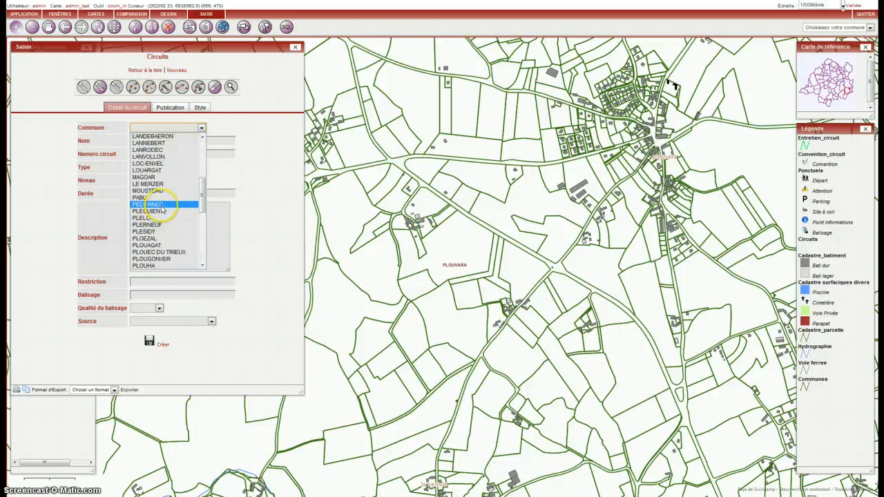
scroll(161, 247, down, 2)
click(159, 240)
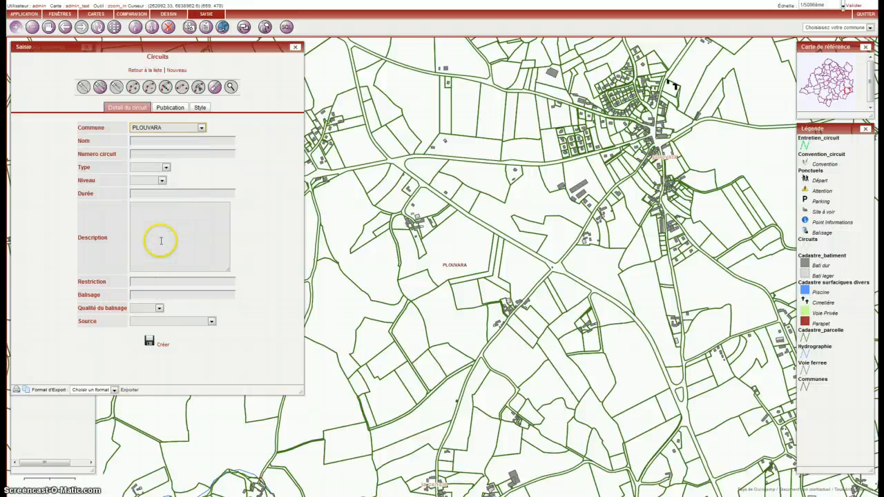
click(163, 141)
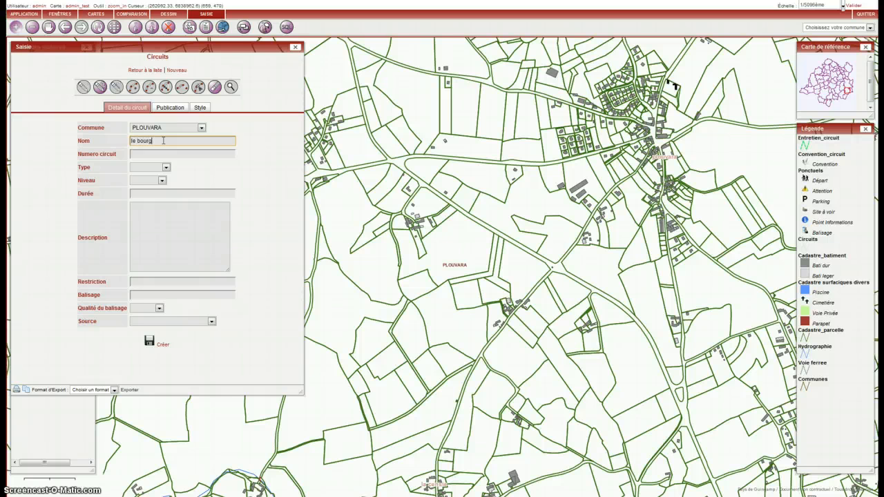
click(161, 155)
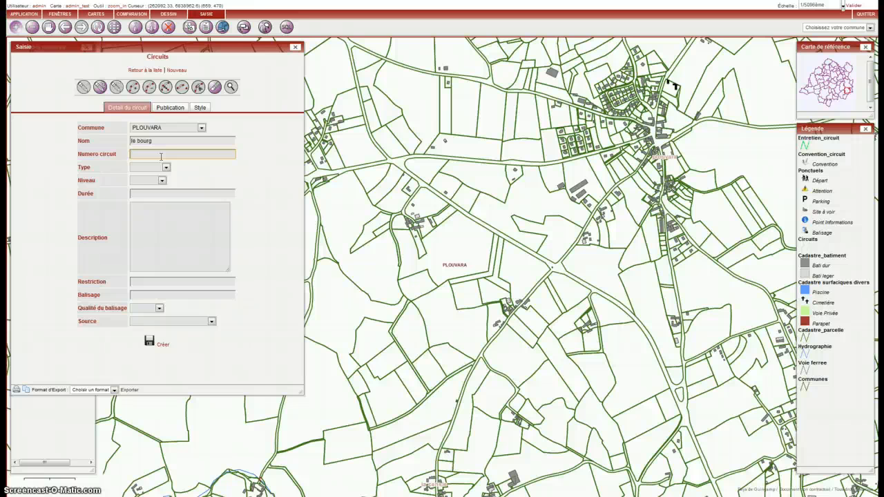
Set the circuit's type to Pedestre, its level to facile and its duration to 2h30
click(162, 167)
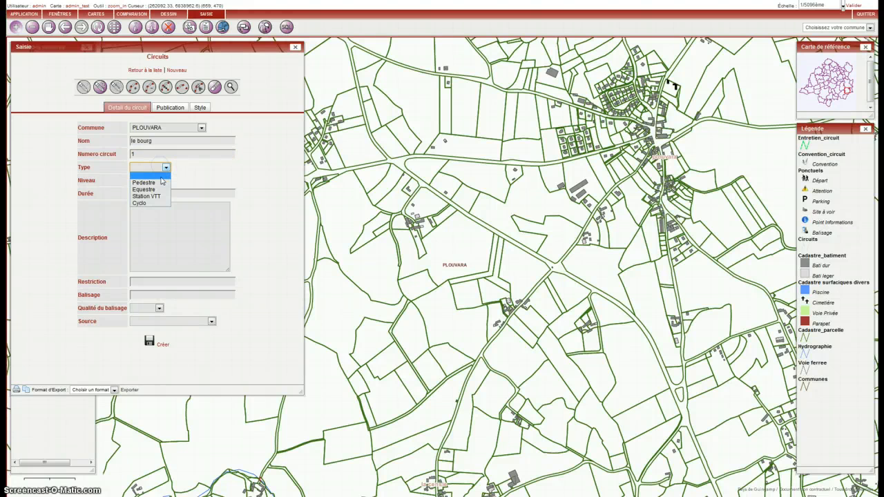
click(145, 182)
click(161, 180)
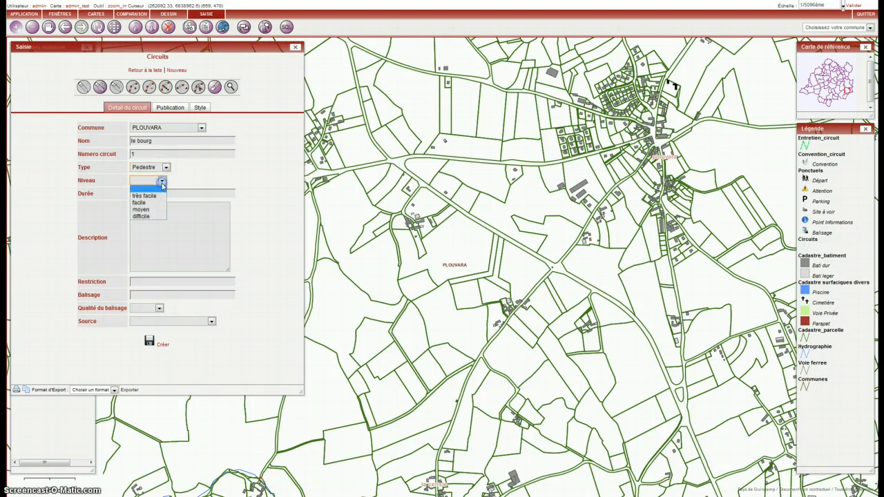
click(161, 201)
click(157, 194)
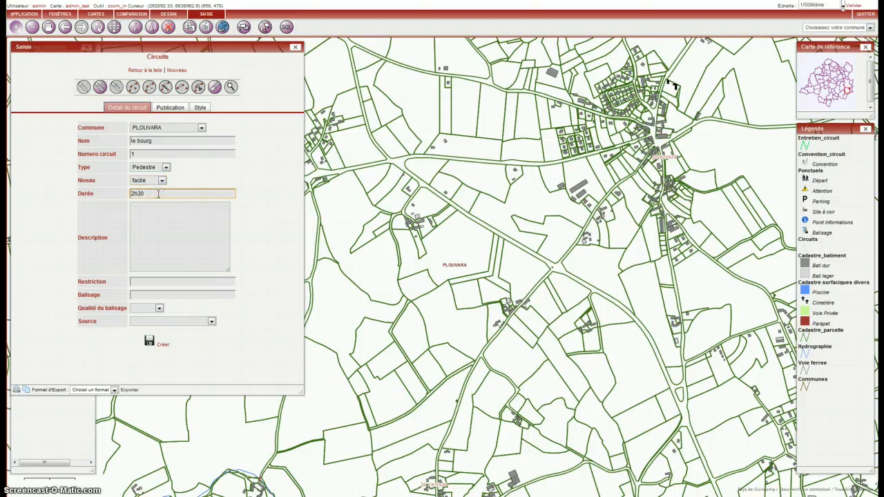
Set the waymarking to jaune, its quality to bon and the source to Association, and try to create the circuit record
click(160, 281)
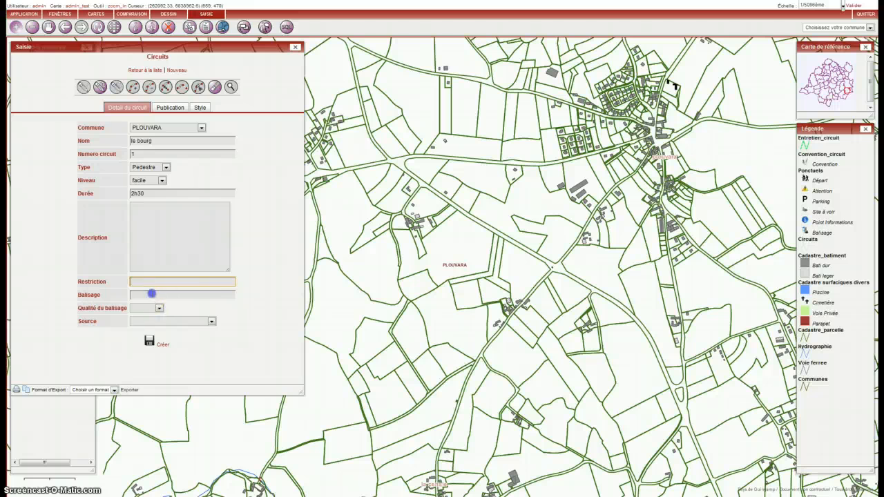
click(152, 294)
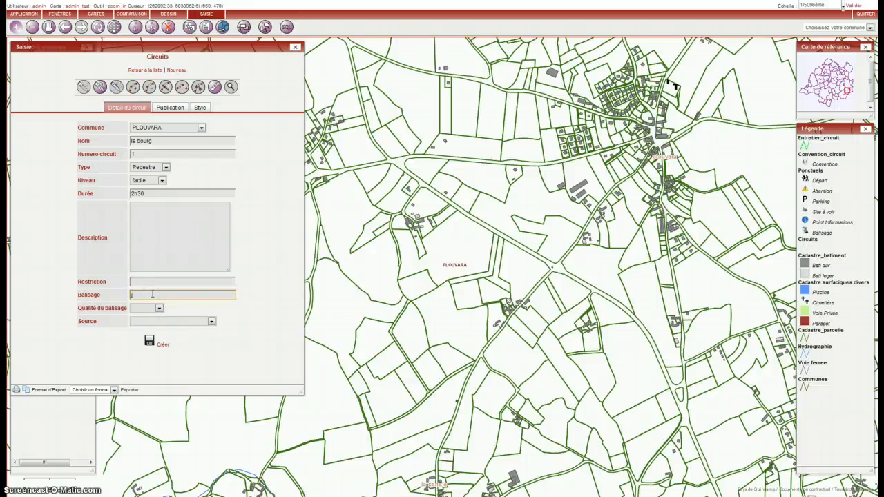
click(159, 308)
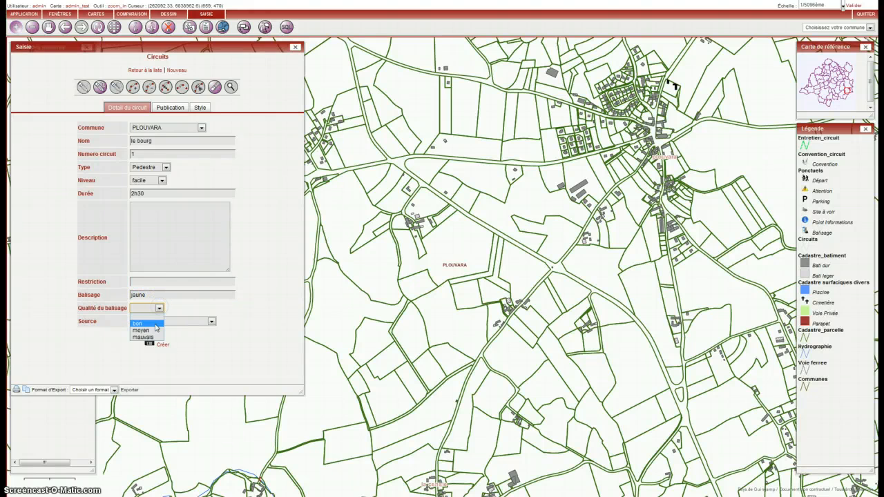
click(156, 326)
click(157, 323)
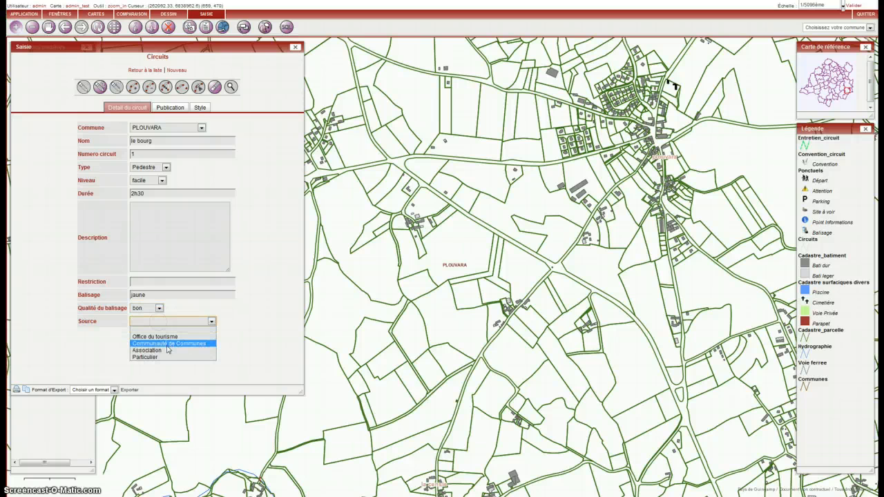
click(168, 350)
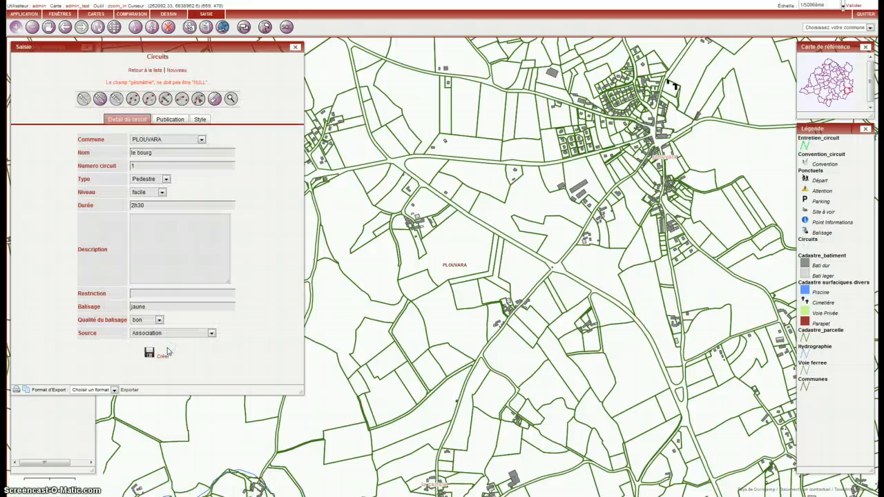
Trace the circuit as a closed line from the junction southwest of Plouvara village, southeast, north to the village and back, and create the record
click(100, 98)
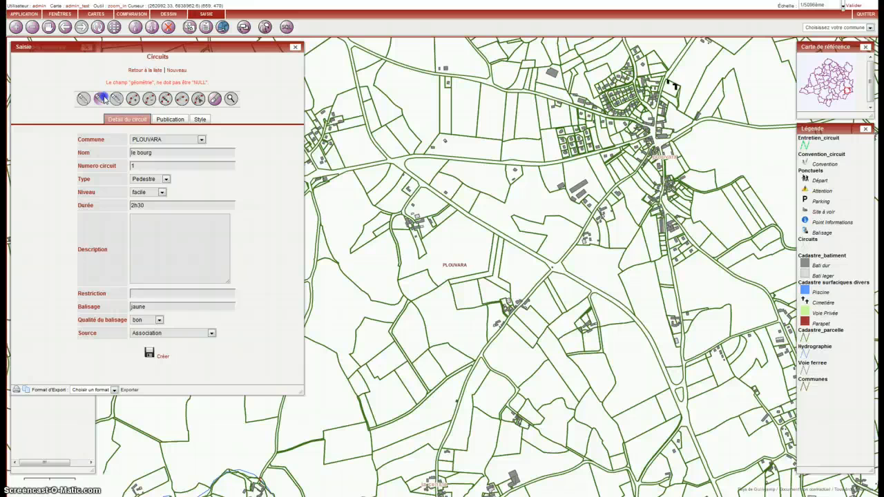
click(557, 268)
click(623, 307)
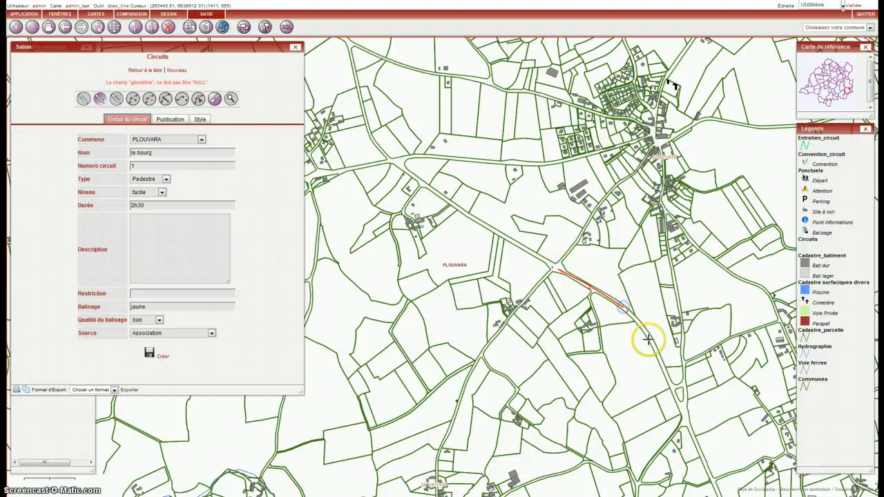
click(652, 341)
click(677, 388)
click(684, 383)
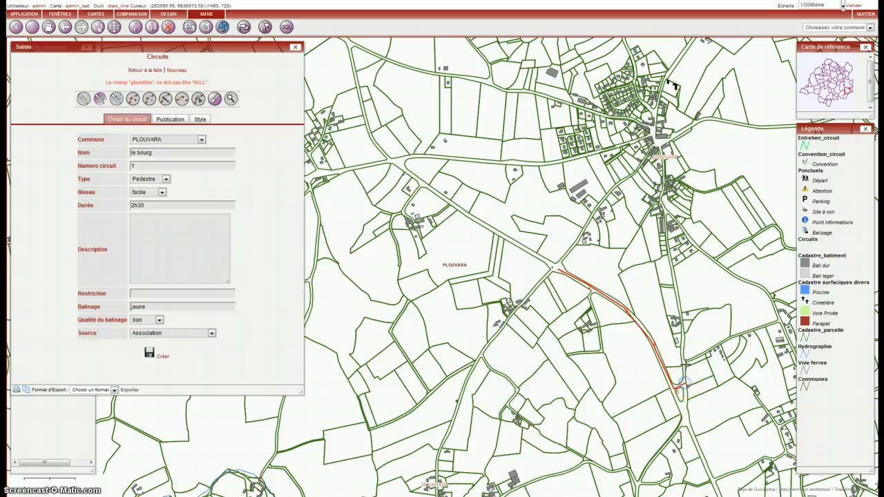
click(685, 364)
click(681, 351)
click(680, 309)
click(669, 258)
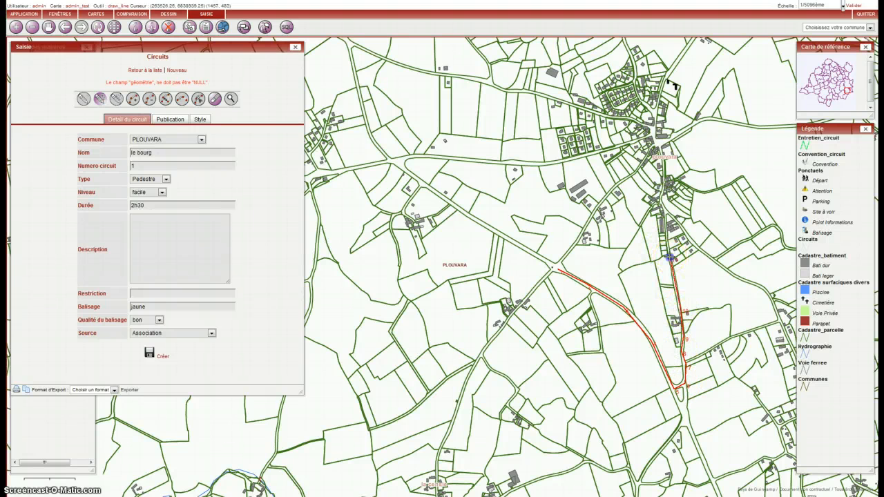
click(668, 216)
click(666, 181)
click(661, 147)
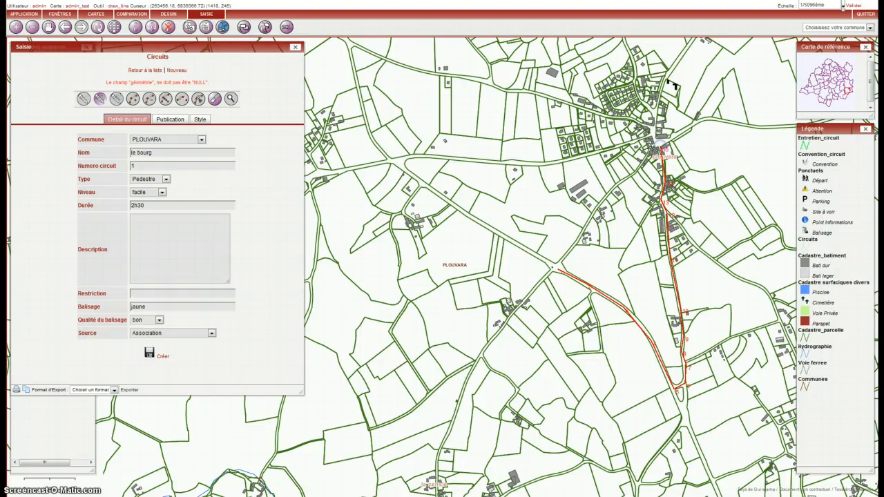
click(637, 166)
click(609, 199)
click(591, 228)
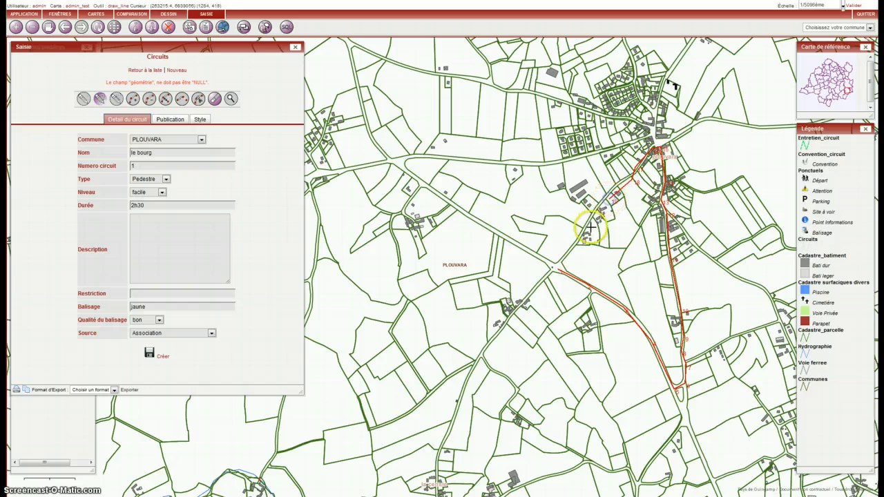
click(585, 229)
click(558, 268)
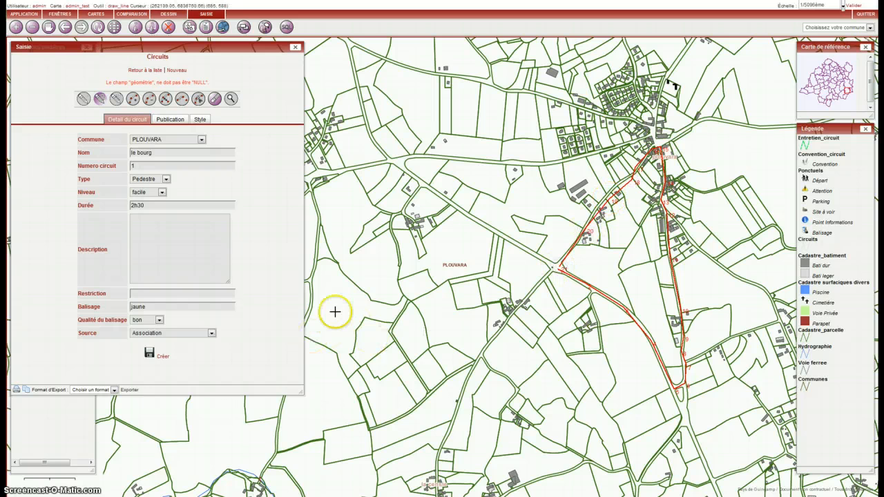
click(159, 355)
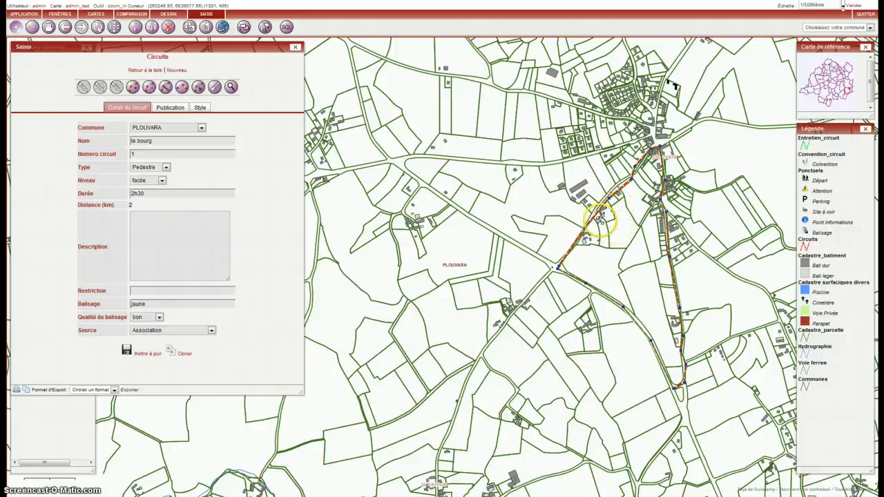
Style the circuit's line with size 5 and the blue colour 9 0 255, and update the record
click(199, 107)
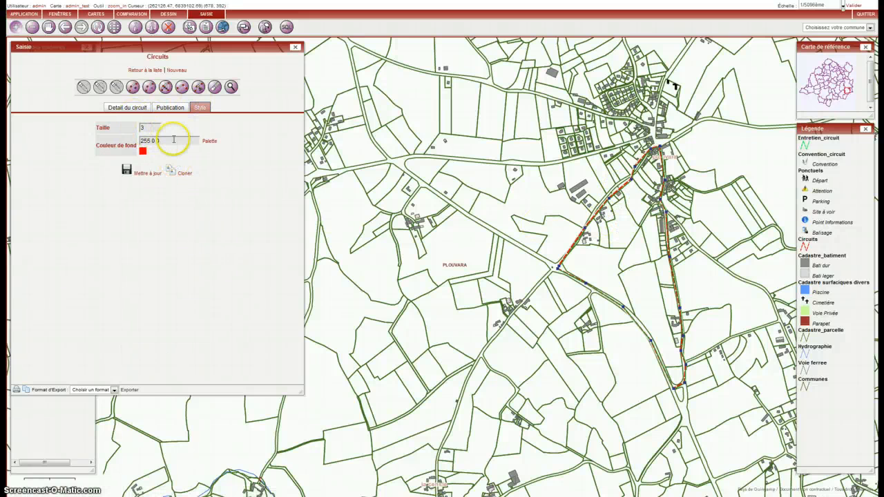
drag(156, 127, 124, 126)
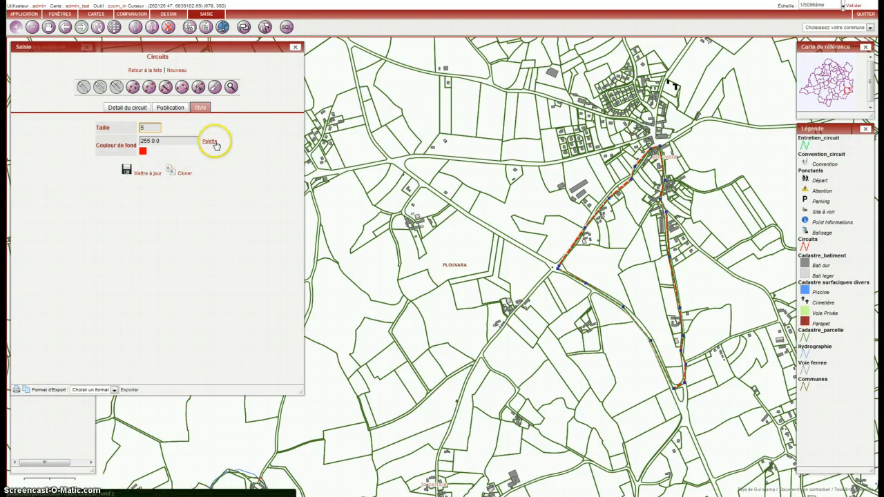
click(210, 142)
click(109, 46)
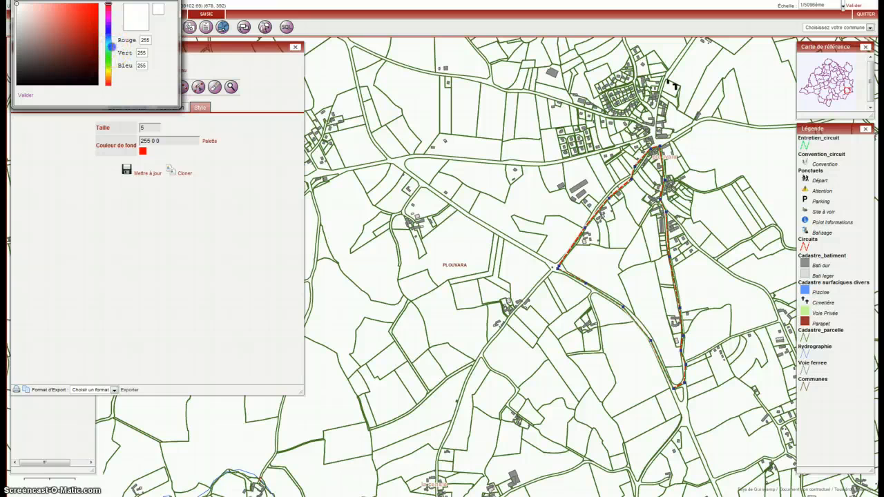
click(109, 30)
click(72, 35)
click(97, 15)
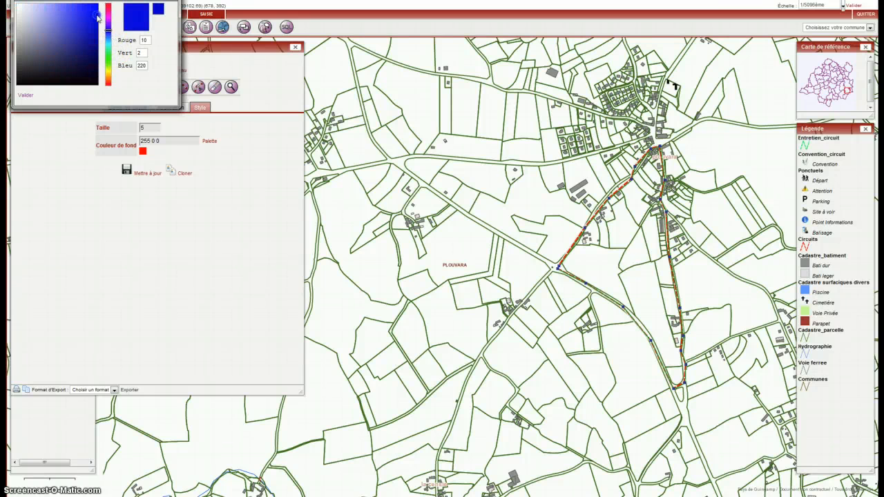
click(27, 94)
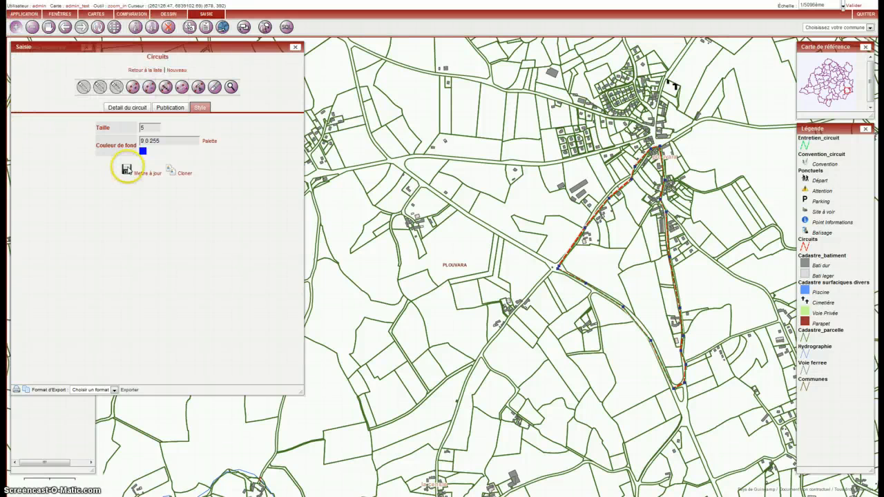
click(146, 175)
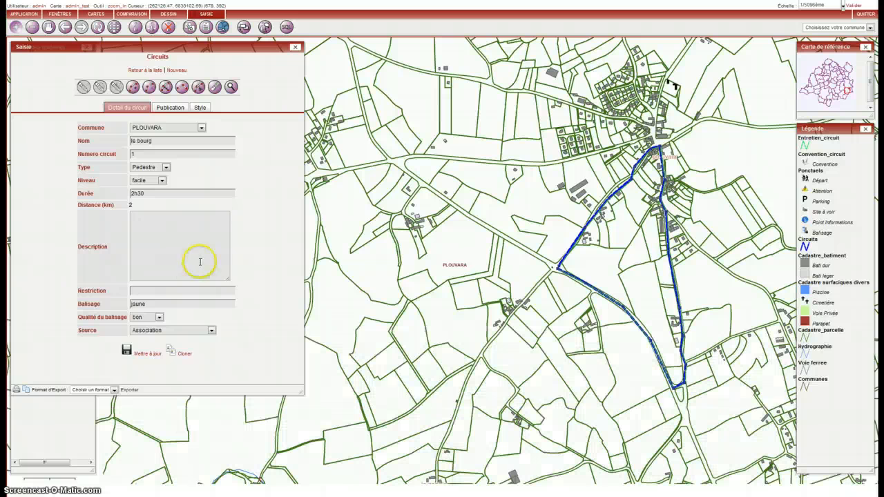
Set the circuit's Communicable publication field and update the record
click(170, 108)
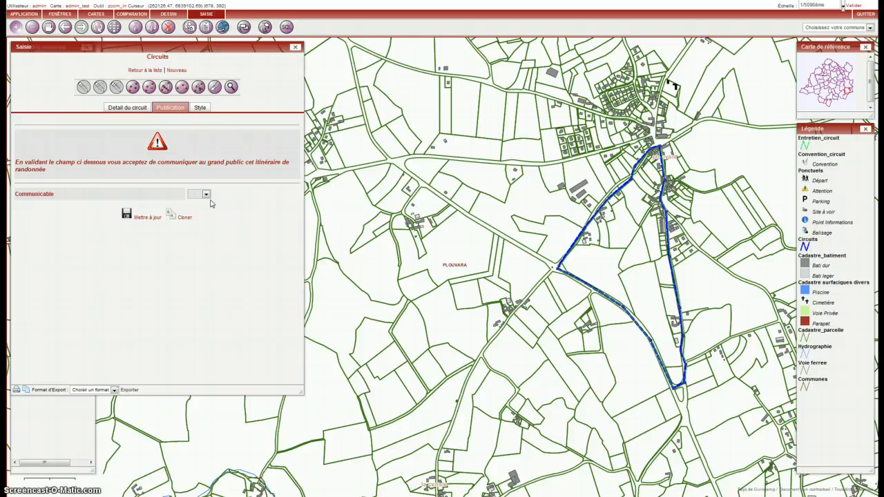
click(205, 194)
click(199, 218)
click(144, 217)
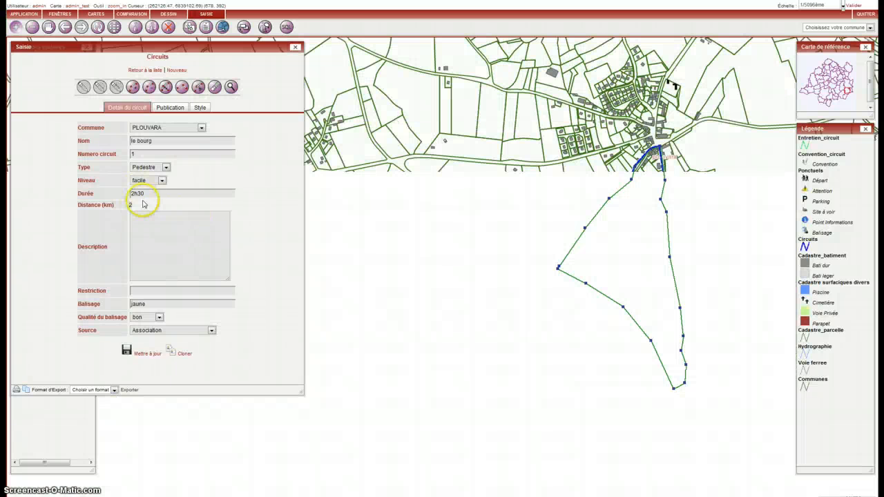
double_click(136, 194)
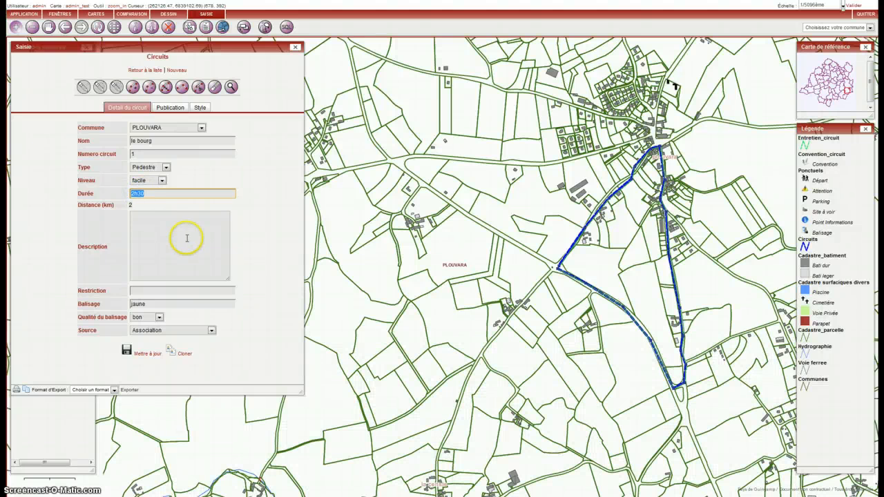
click(147, 194)
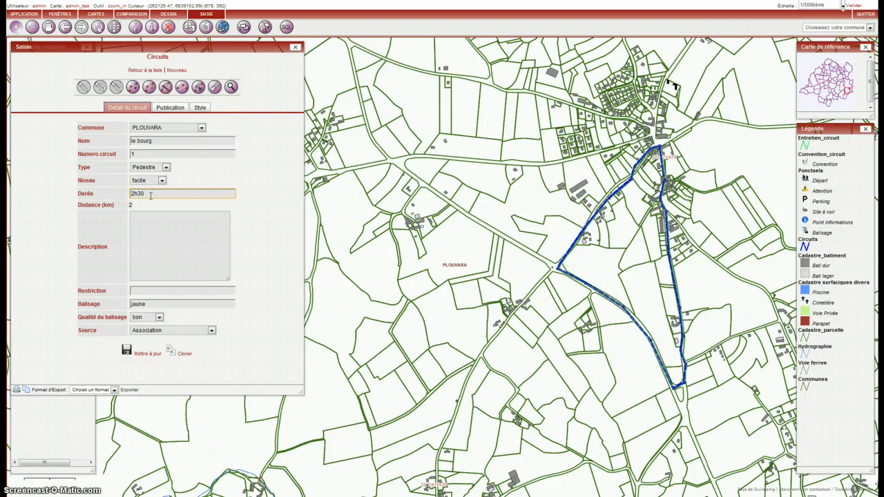
drag(166, 141, 131, 141)
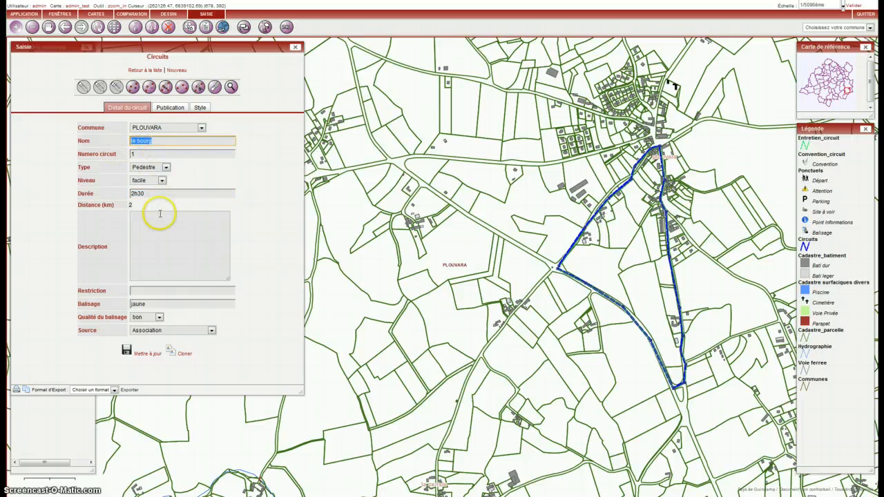
drag(139, 209, 130, 200)
click(138, 205)
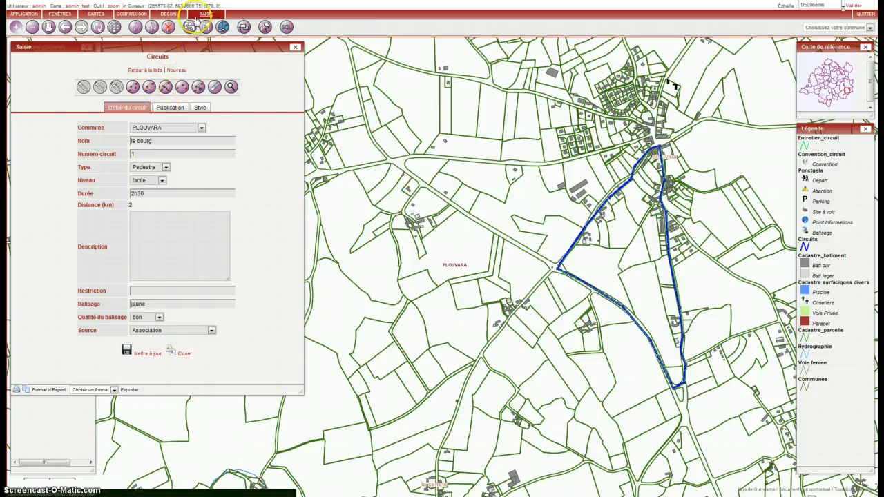
Start a new Ponctuel record and place its point on the circuit's western corner at the road junction
mouse_move(205, 15)
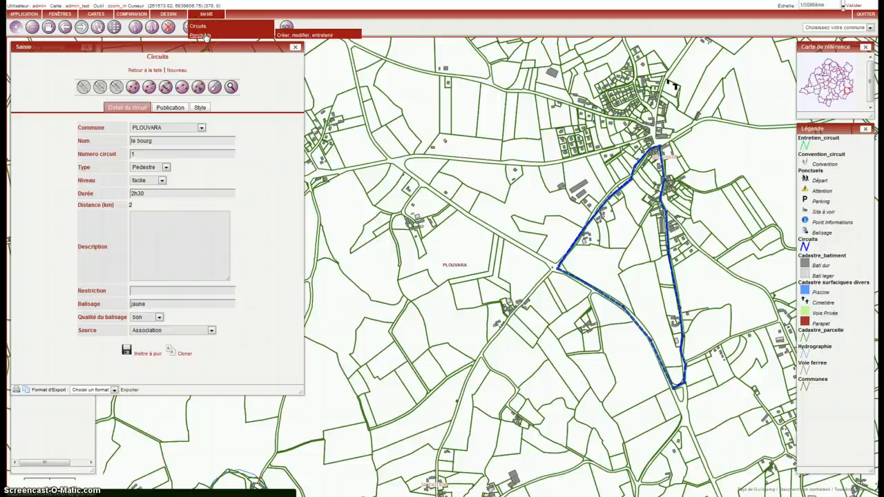
click(304, 35)
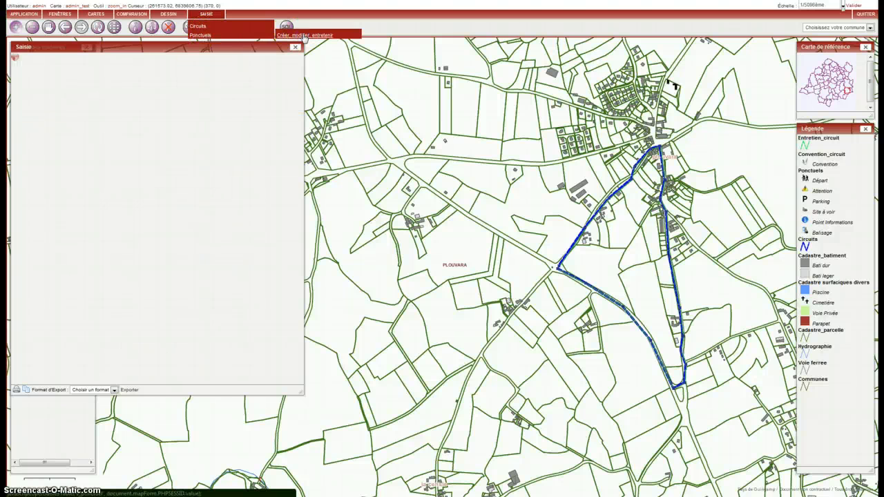
click(141, 72)
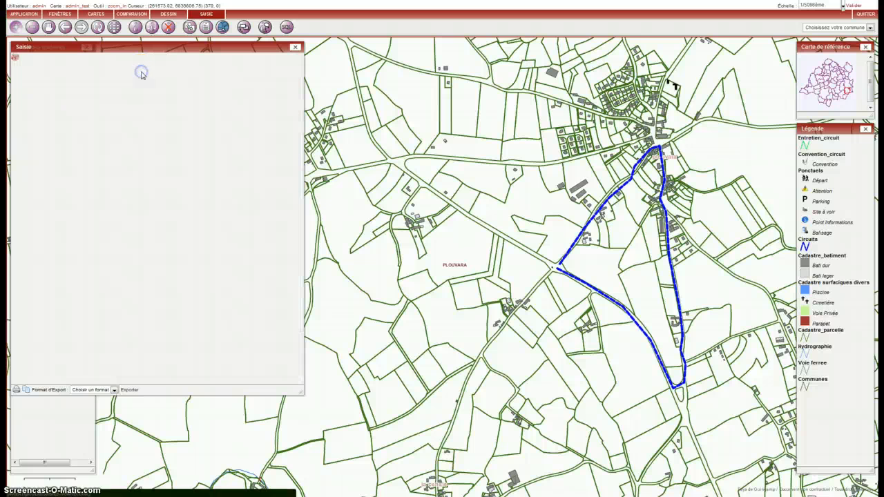
click(83, 86)
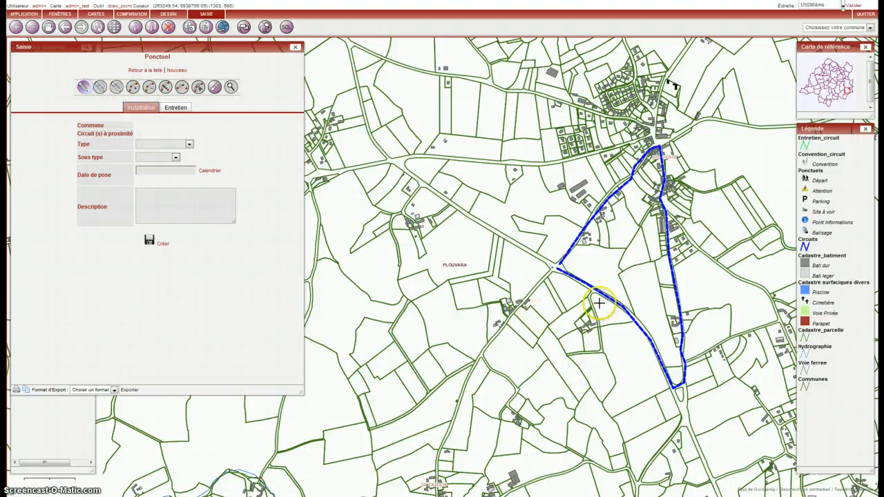
click(558, 268)
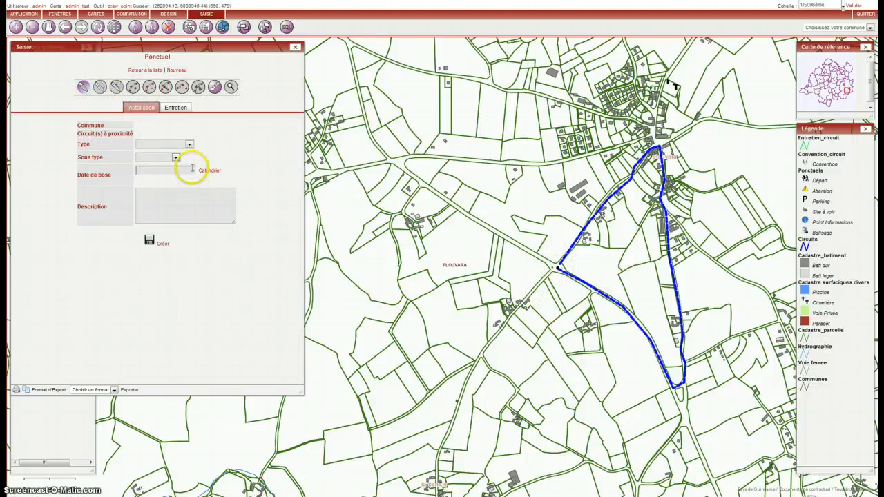
Set the point's type to Départ and its installation date to 2012-4-25, and create the record
click(189, 144)
click(180, 164)
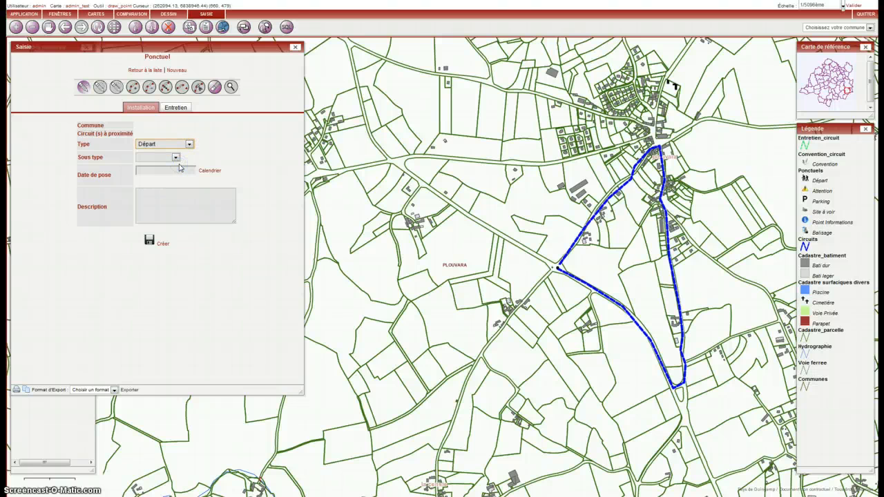
click(208, 171)
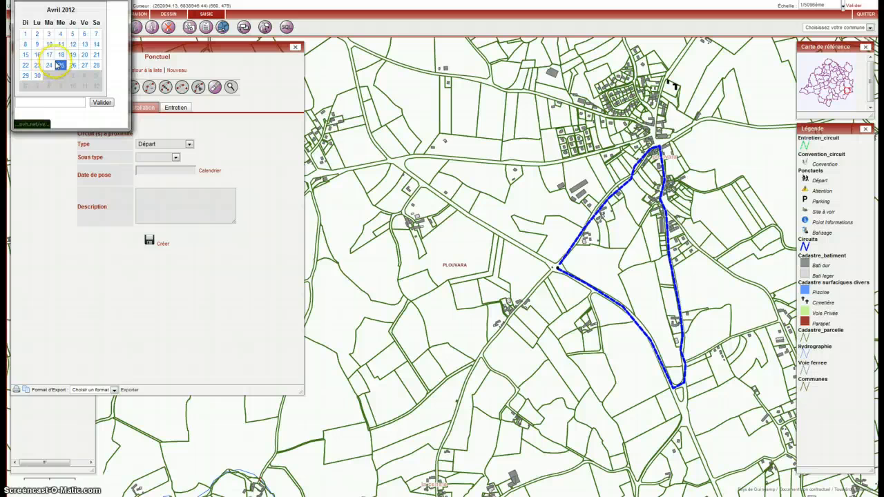
click(61, 66)
click(100, 102)
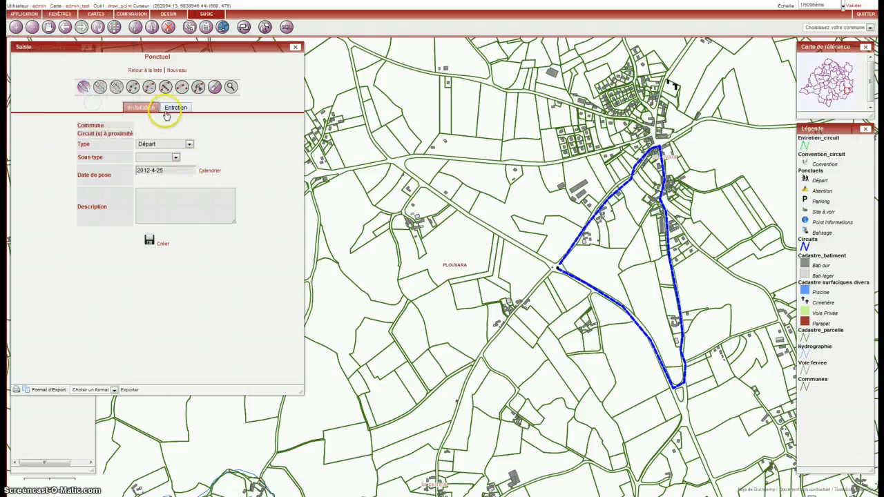
click(161, 245)
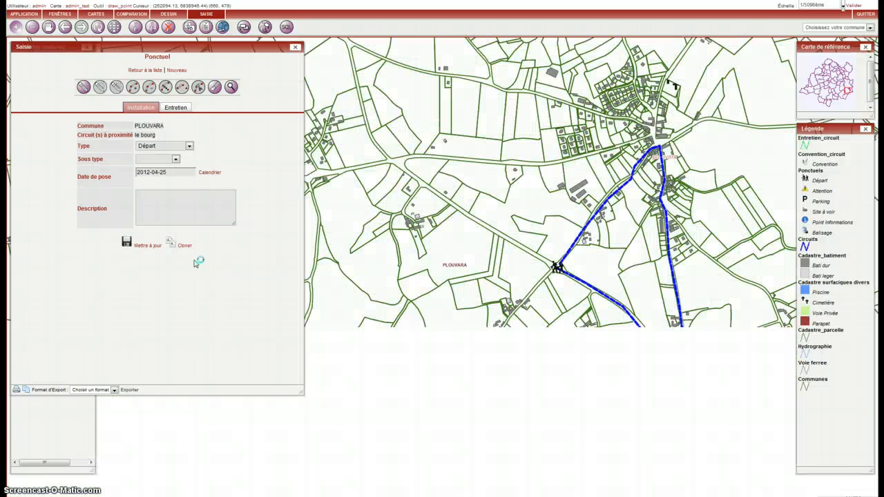
In the start point's maintenance details, set Entretien to Oui and the maintenance type to A changer
click(169, 108)
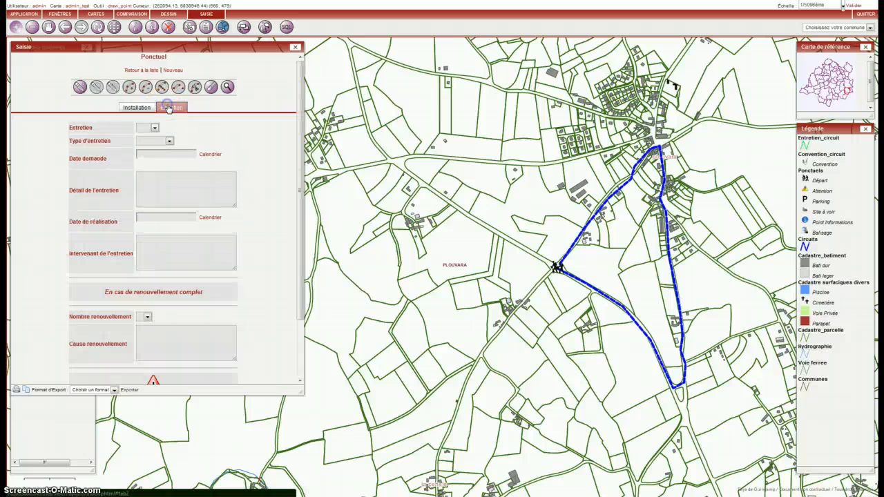
click(153, 128)
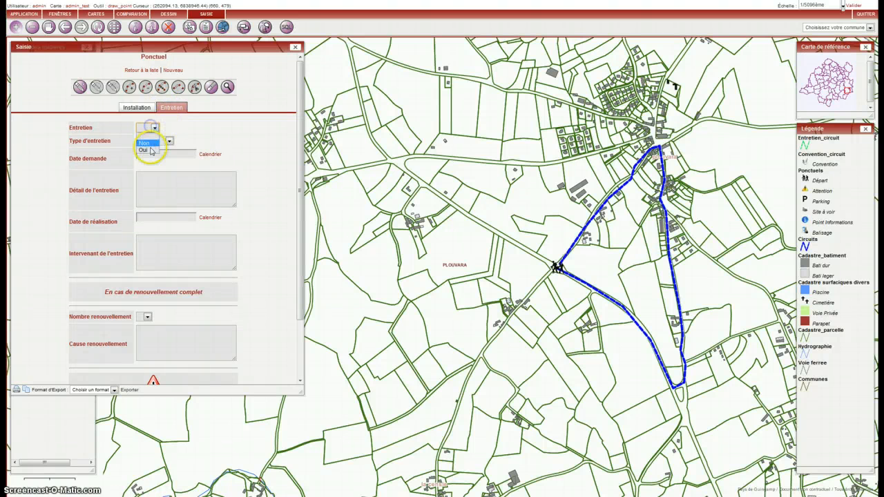
click(146, 141)
click(155, 142)
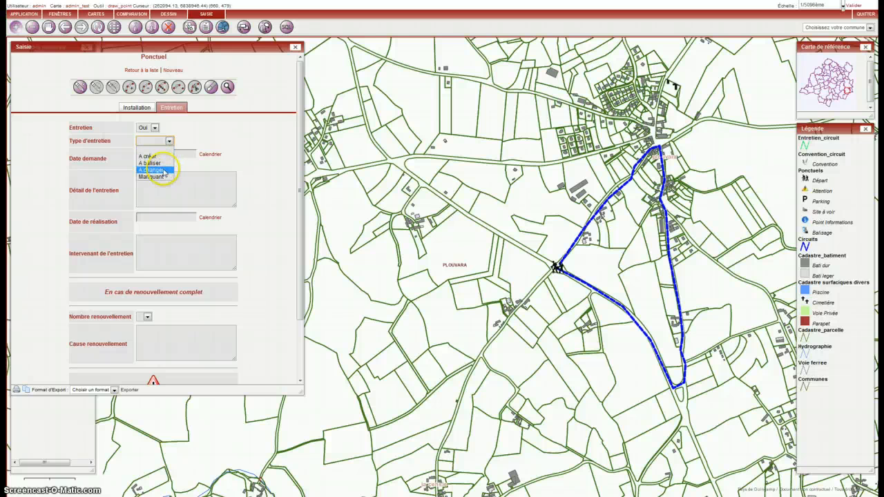
click(164, 170)
Set the maintenance request date to 2012-4-26 and update the start point's record
click(211, 155)
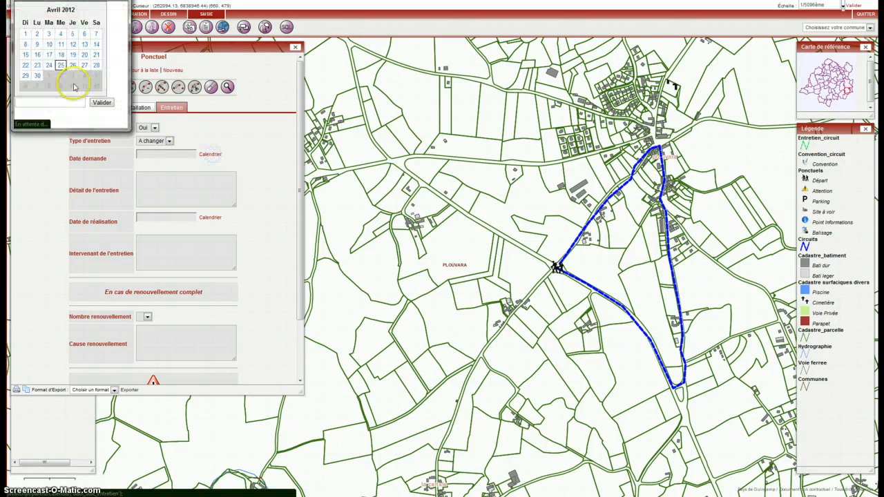
click(73, 65)
click(102, 103)
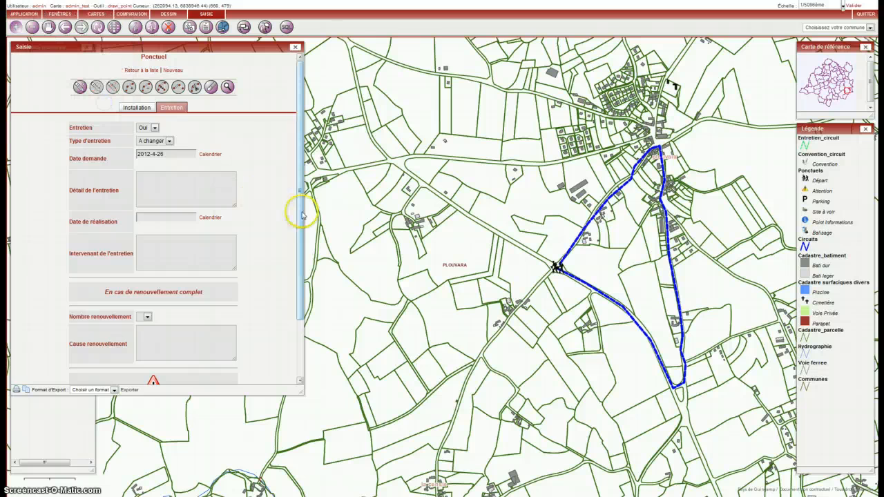
scroll(301, 210, down, 1)
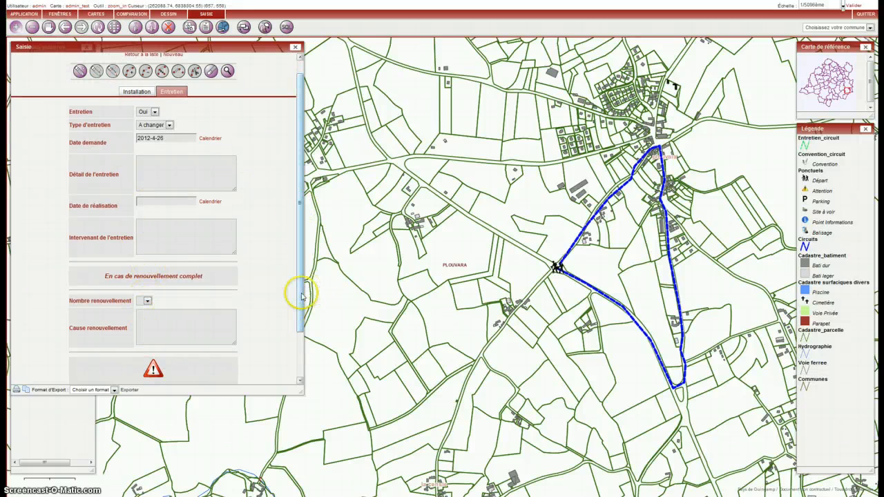
scroll(298, 294, down, 3)
click(143, 381)
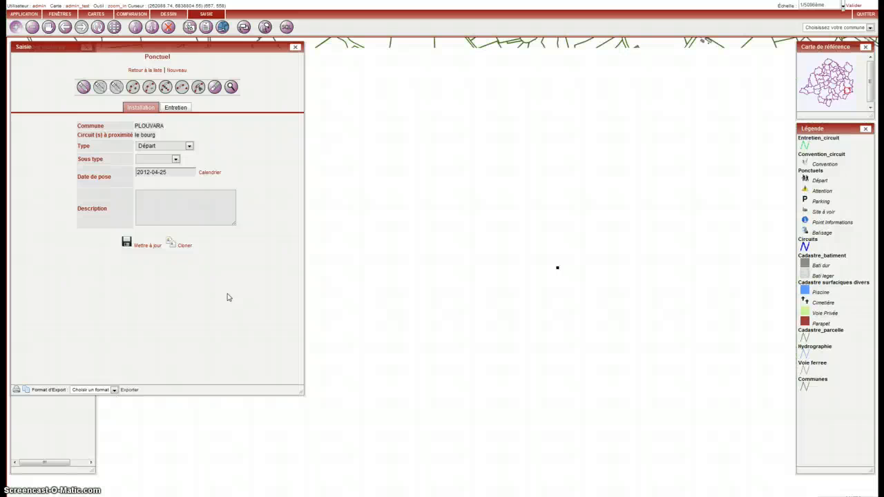
Clone the start point as an Attention point, place it at the circuit's southern tip and create the record
click(175, 109)
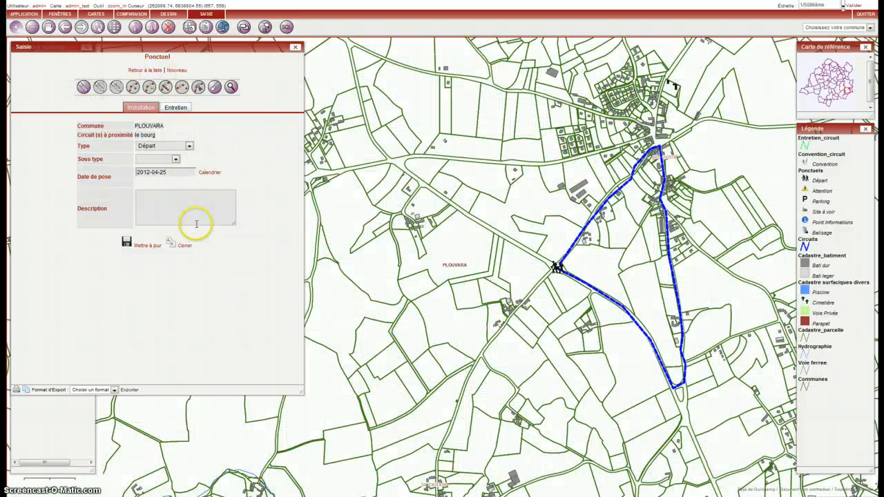
click(183, 247)
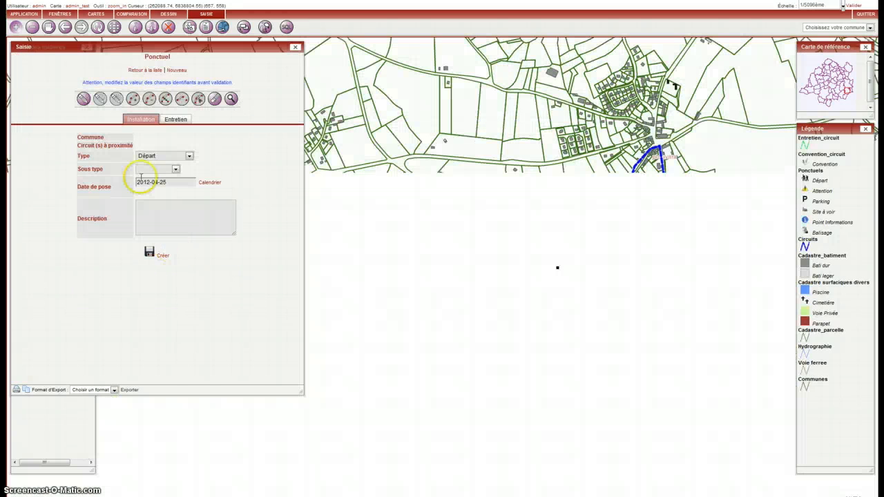
click(170, 155)
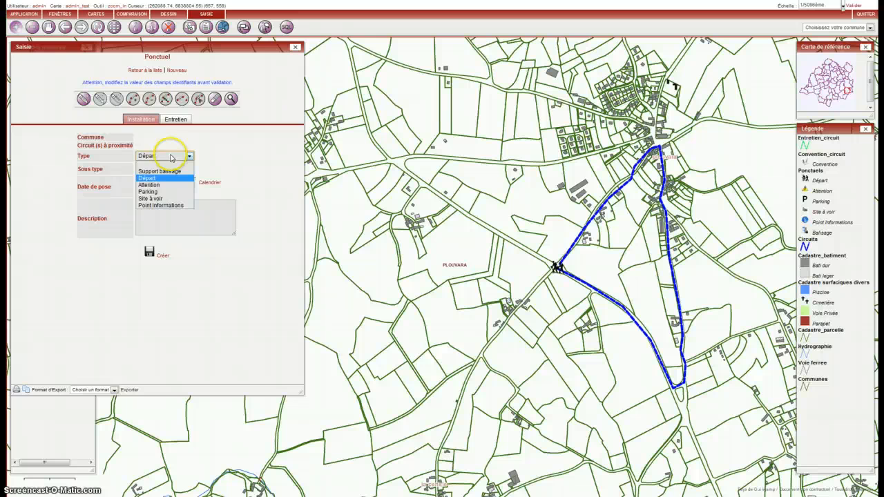
click(167, 185)
click(82, 98)
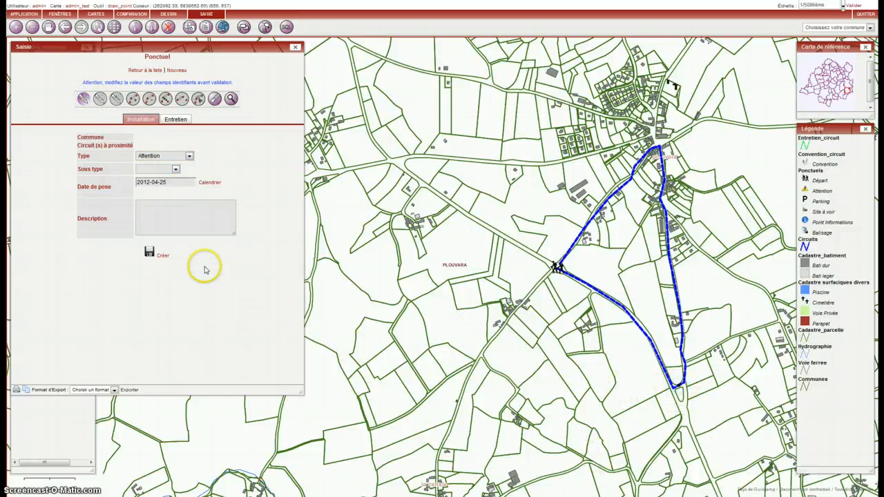
click(163, 256)
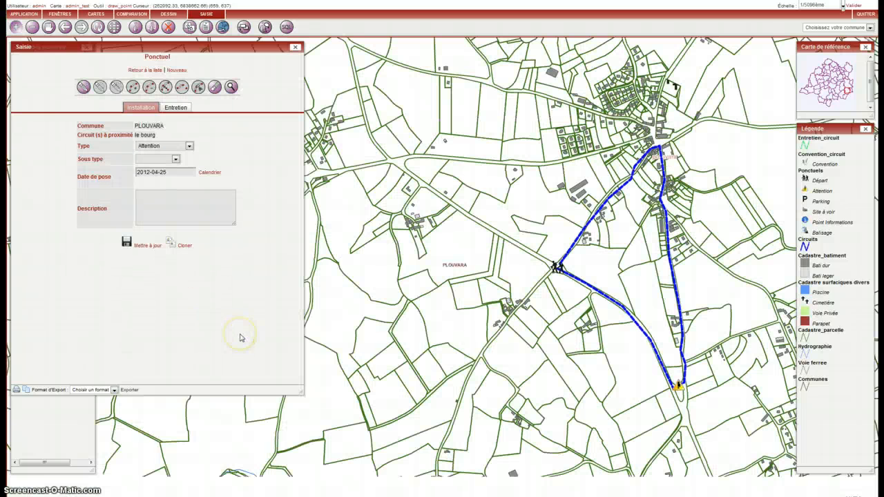
Return to the list of point records and open the detail sheet of the le bourg depart point
click(177, 127)
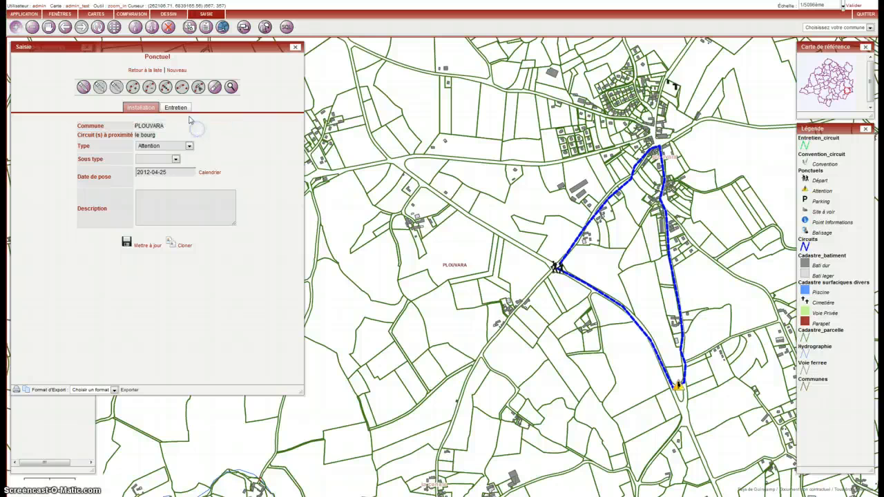
click(142, 70)
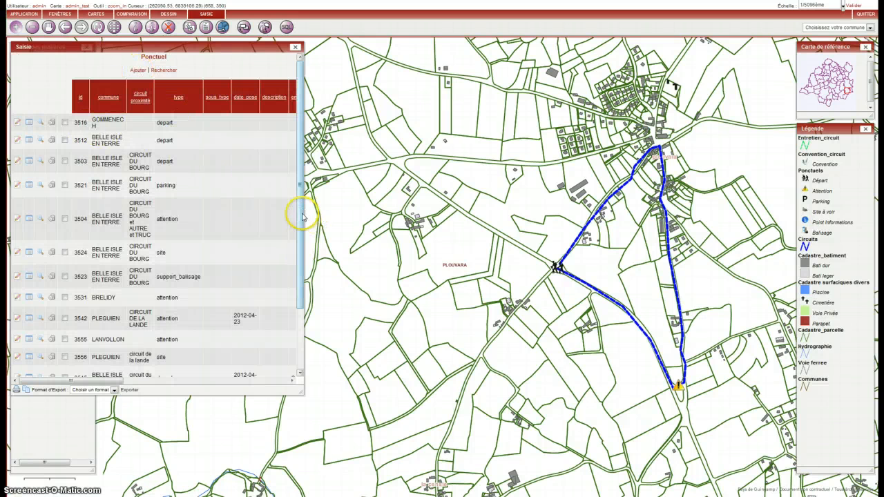
scroll(296, 207, down, 3)
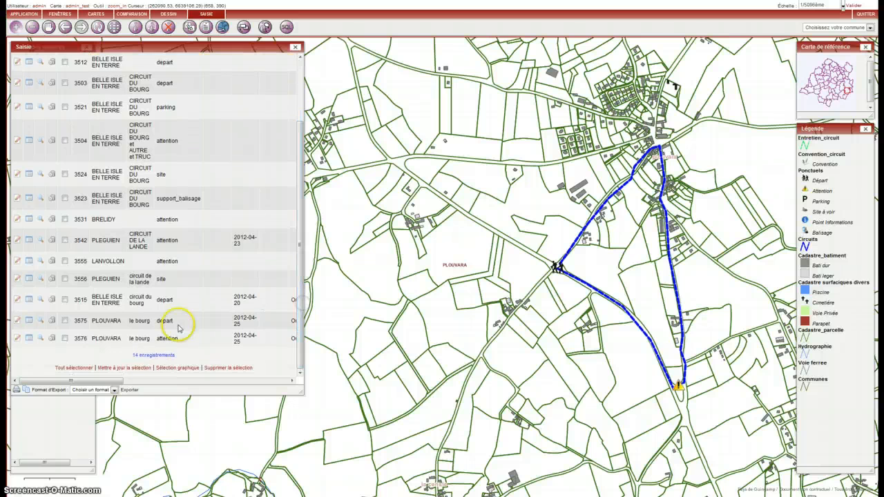
drag(93, 380, 41, 380)
click(29, 321)
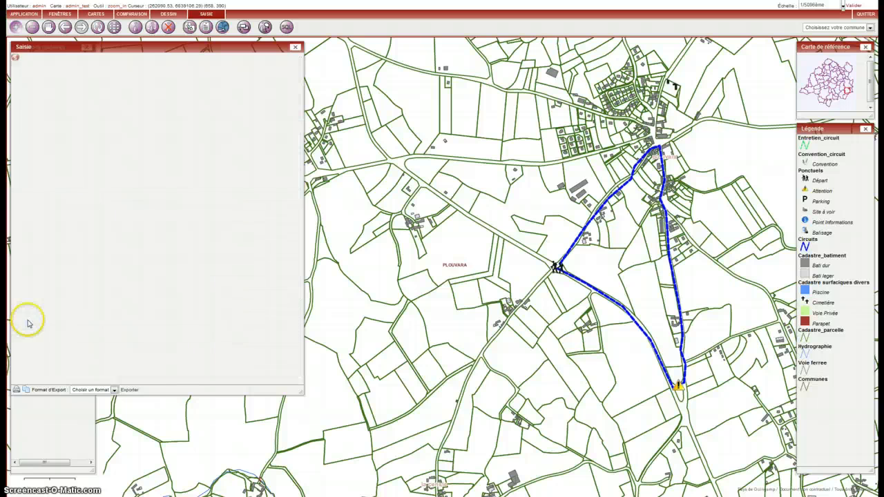
Examine the GPS coordinates and maintenance details of the depart point, and return to the list of point records
scroll(214, 295, down, 1)
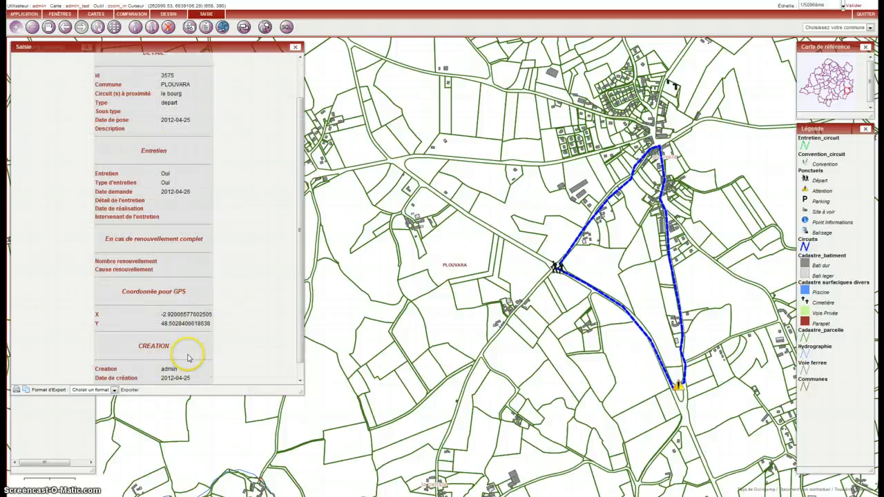
drag(217, 327, 103, 315)
click(142, 324)
drag(215, 325, 128, 324)
click(128, 320)
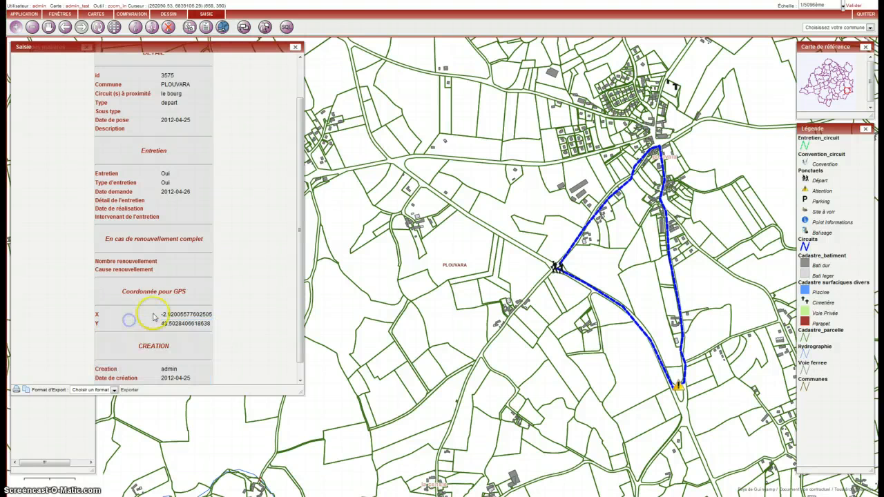
scroll(169, 315, up, 1)
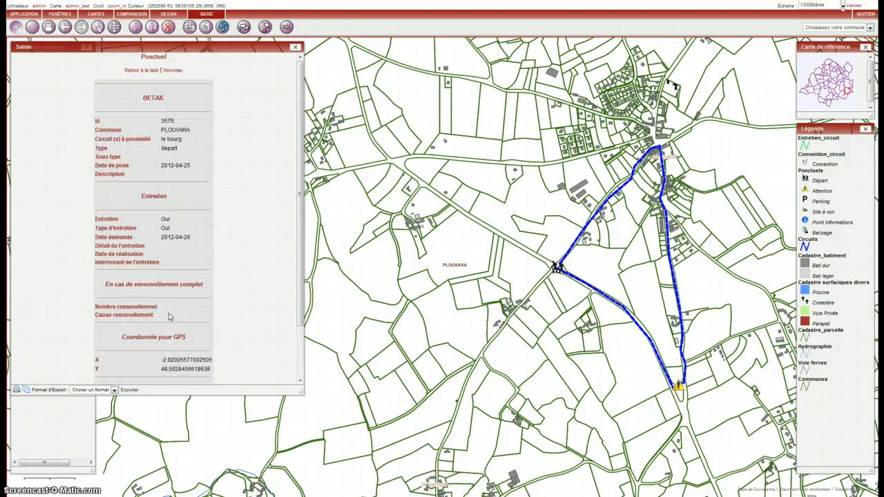
click(153, 70)
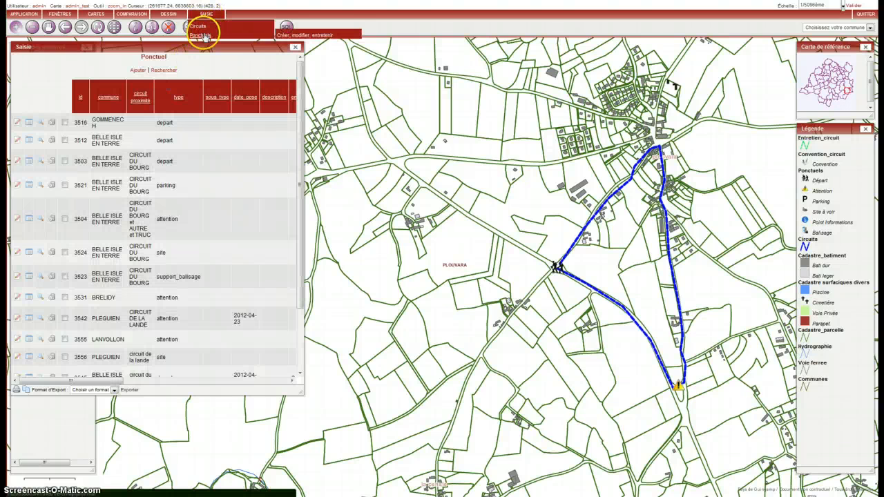
Add a new circuit maintenance record and draw its line about 561 m long along the eastern side of the le bourg circuit
mouse_move(179, 15)
mouse_move(205, 14)
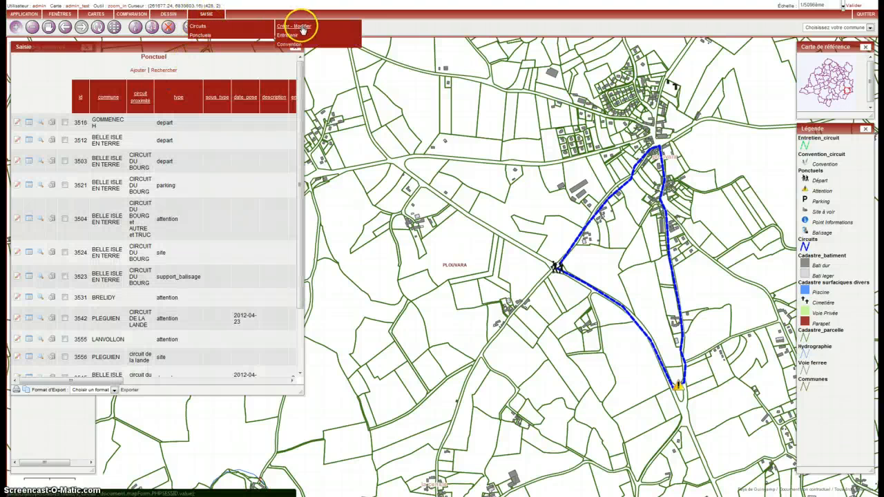
click(300, 36)
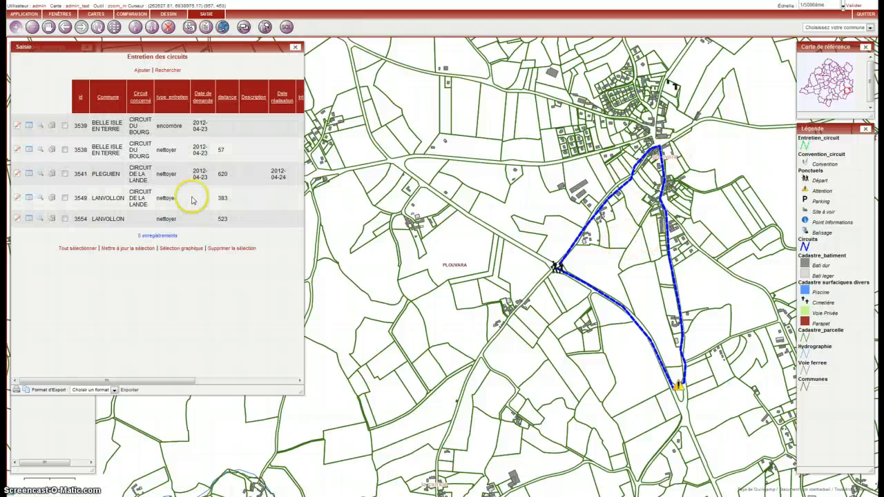
click(145, 71)
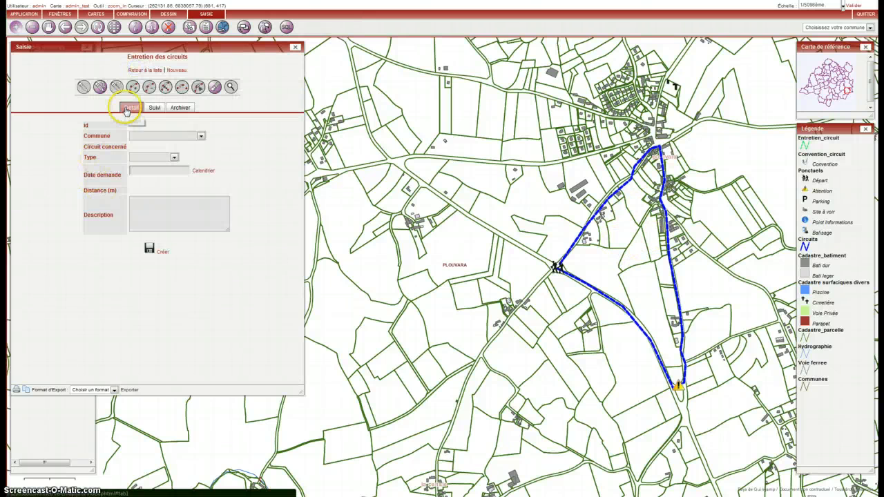
click(101, 85)
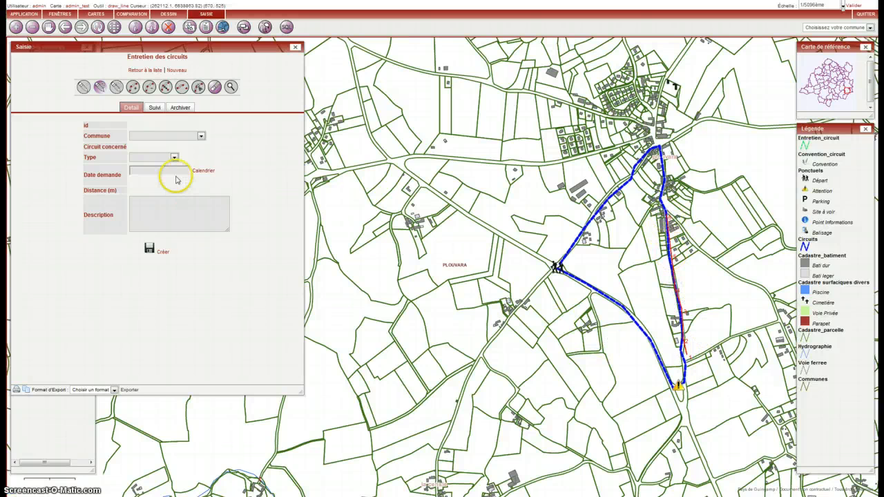
Set the new maintenance record's commune to PLOUVARA
click(172, 136)
scroll(163, 263, down, 3)
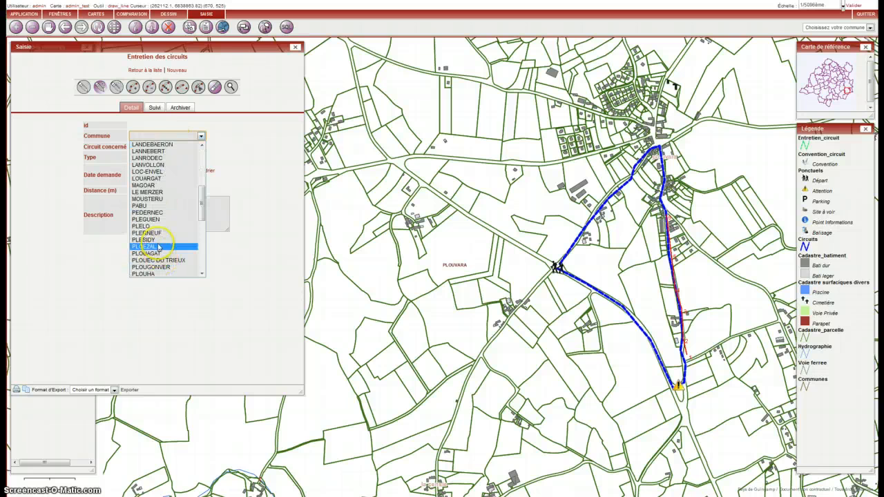
scroll(162, 256, down, 6)
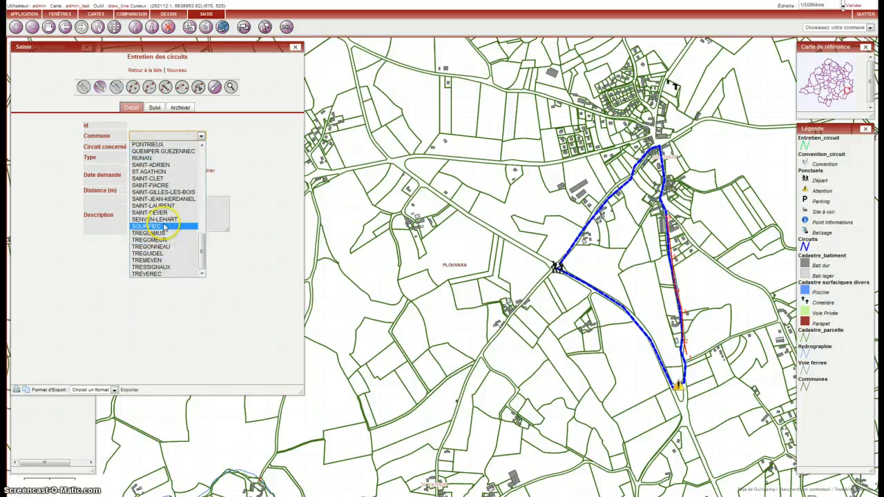
scroll(164, 235, up, 5)
click(163, 208)
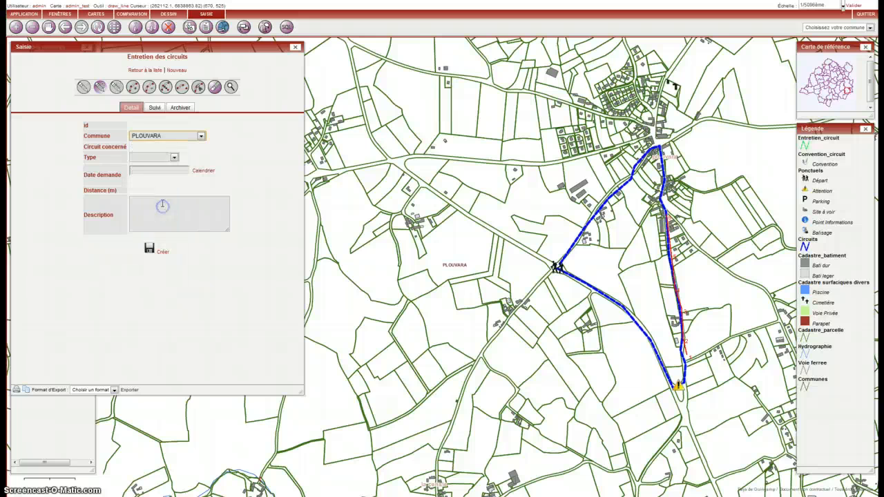
Set the maintenance type to Nettoyer and the request date to 2012-4-25, create the record and check its distance
click(153, 160)
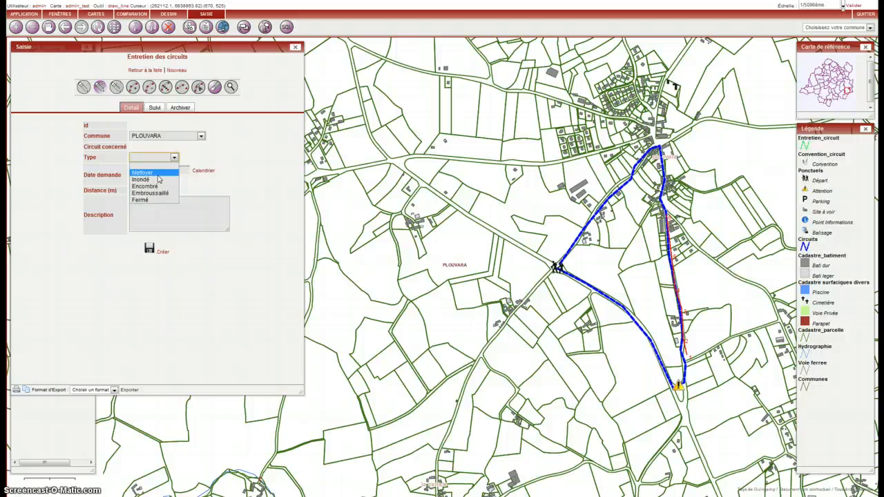
click(157, 175)
click(203, 171)
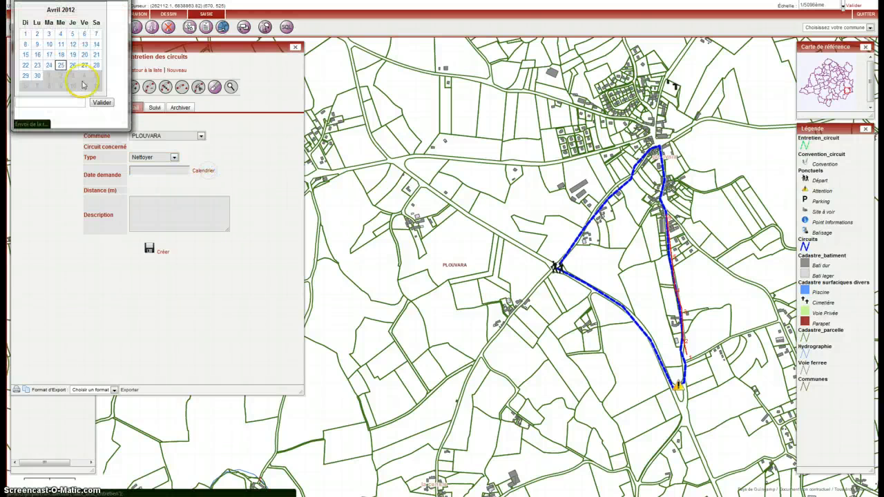
click(102, 103)
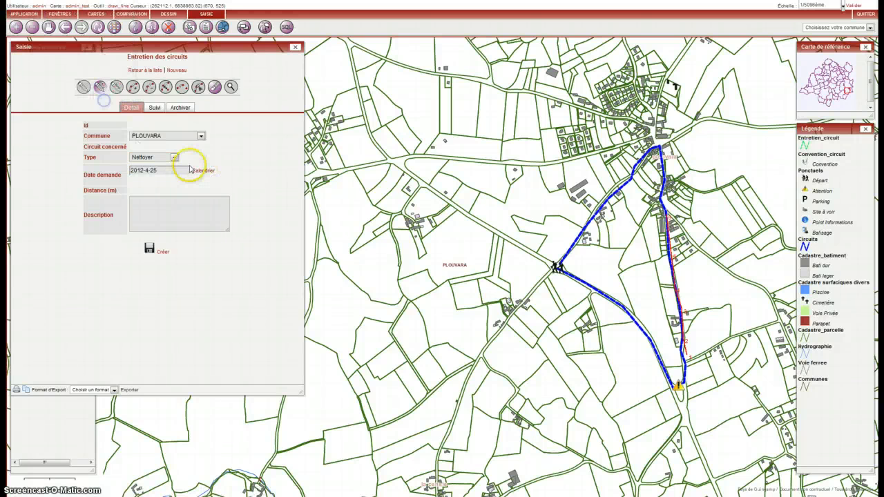
click(163, 252)
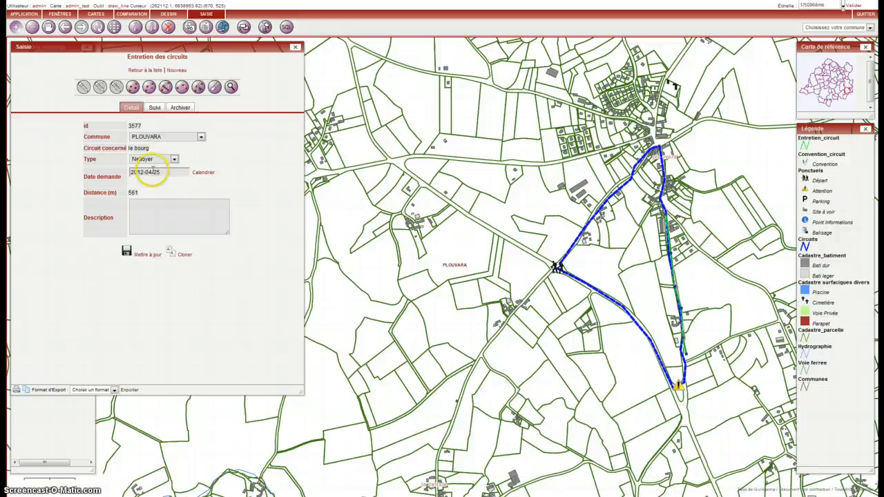
triple_click(129, 190)
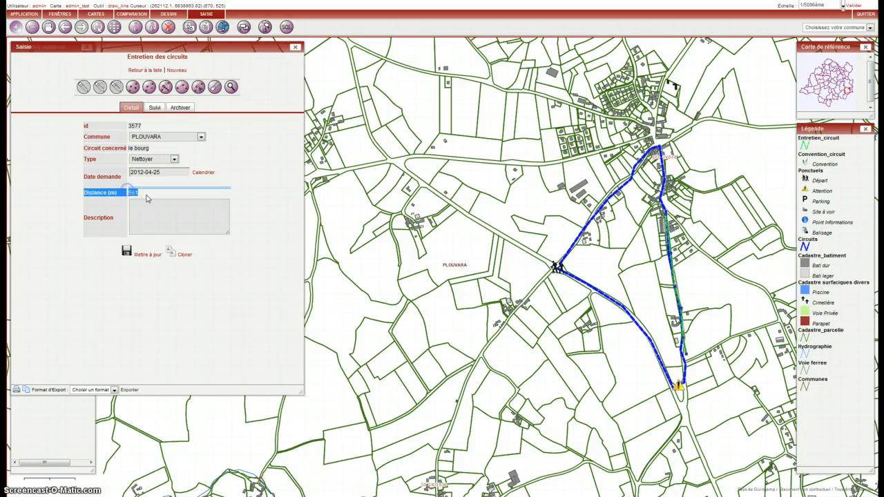
click(147, 198)
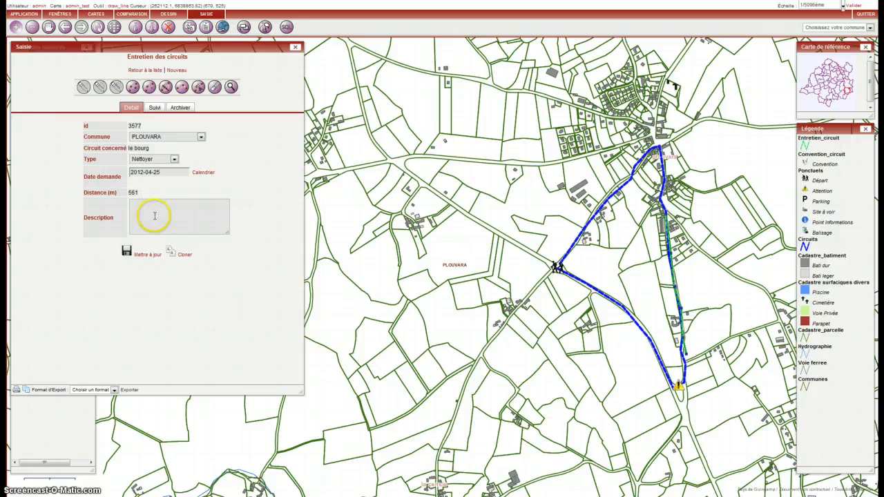
Enter 2012-4-28 as the maintenance's last completion date and 2 as the number of repeat passes, and update the record
click(155, 109)
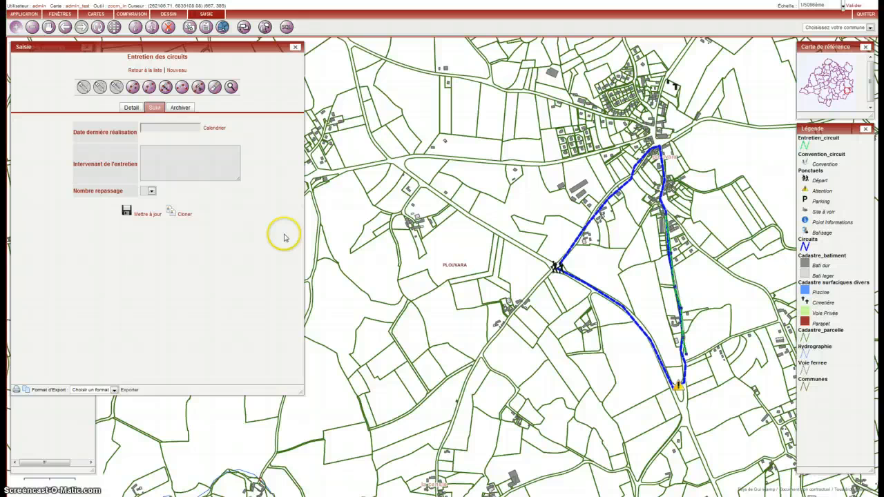
click(213, 129)
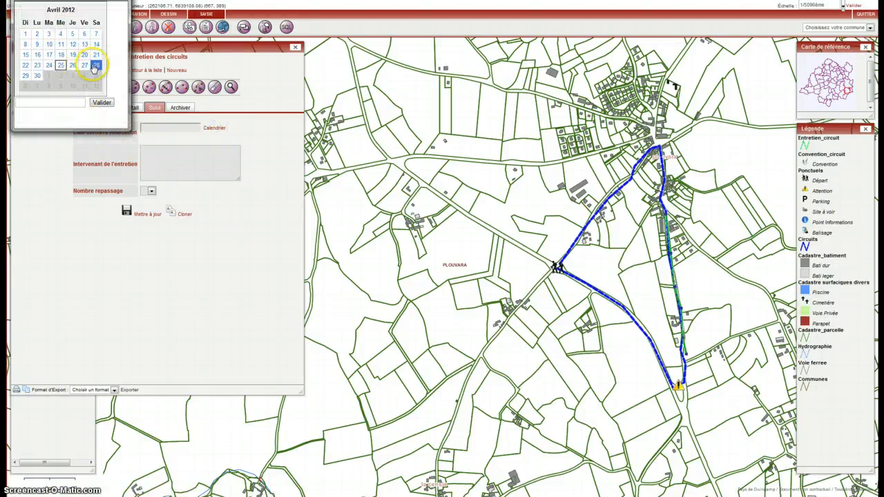
click(101, 103)
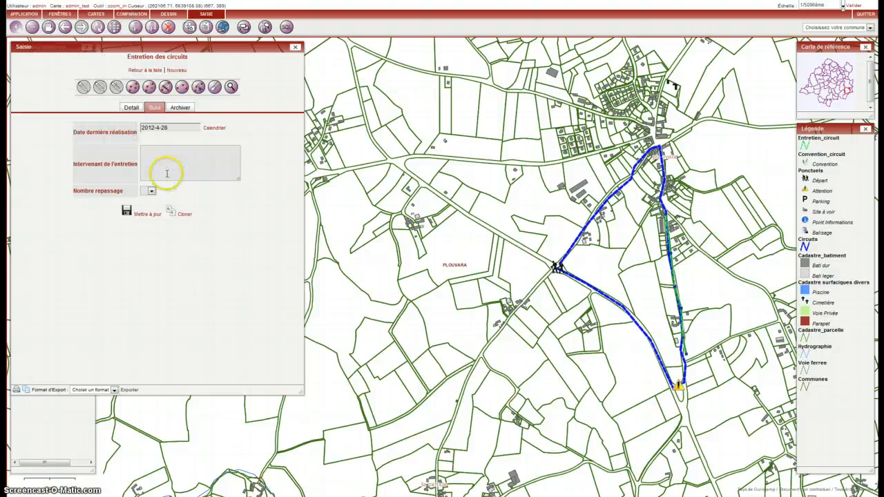
click(175, 164)
click(151, 192)
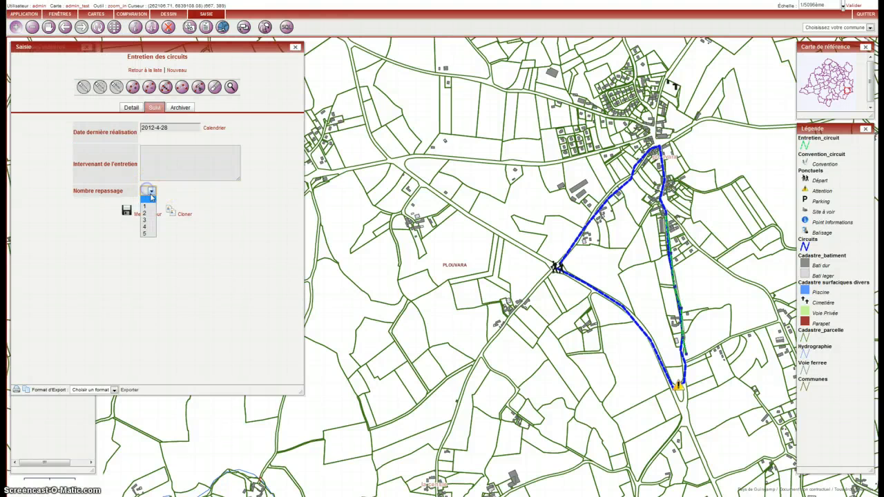
click(148, 215)
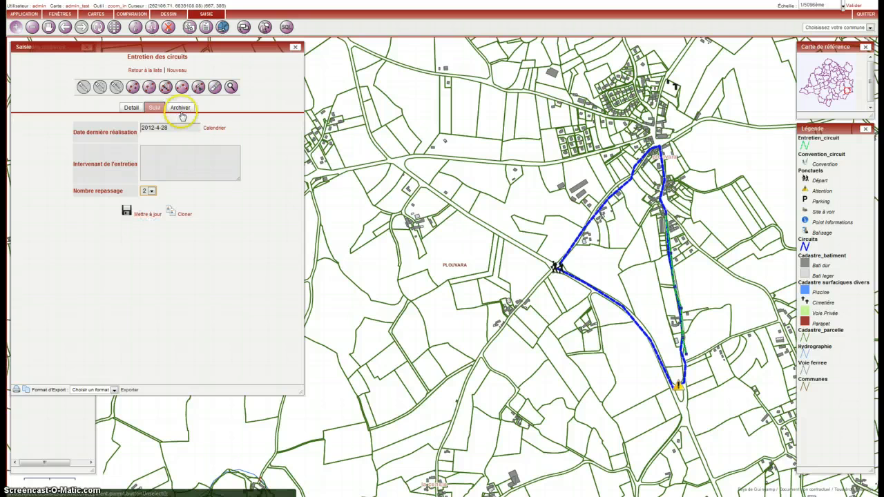
click(140, 215)
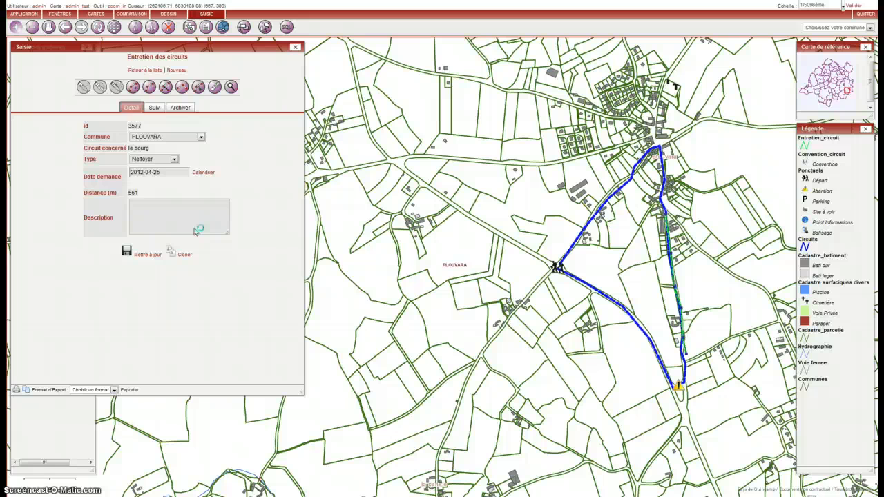
Archive the completed maintenance record by setting Archiver to Oui, update it and return to the list of maintenance records
click(180, 107)
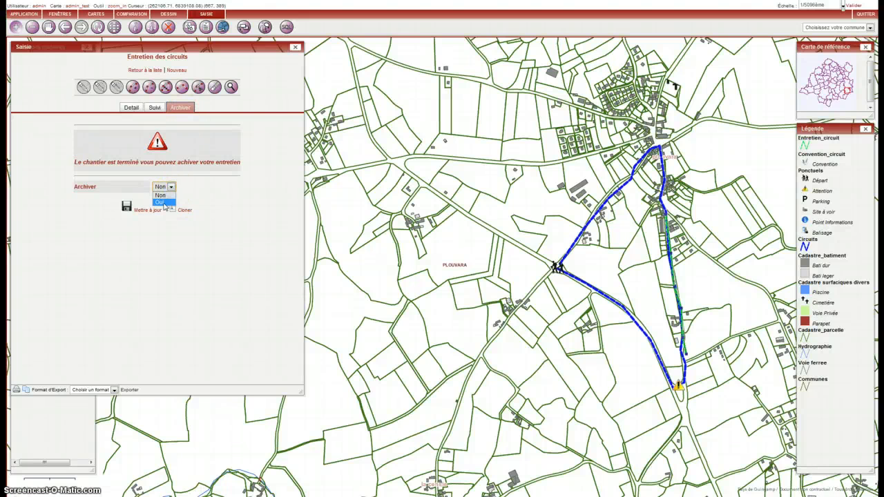
click(152, 211)
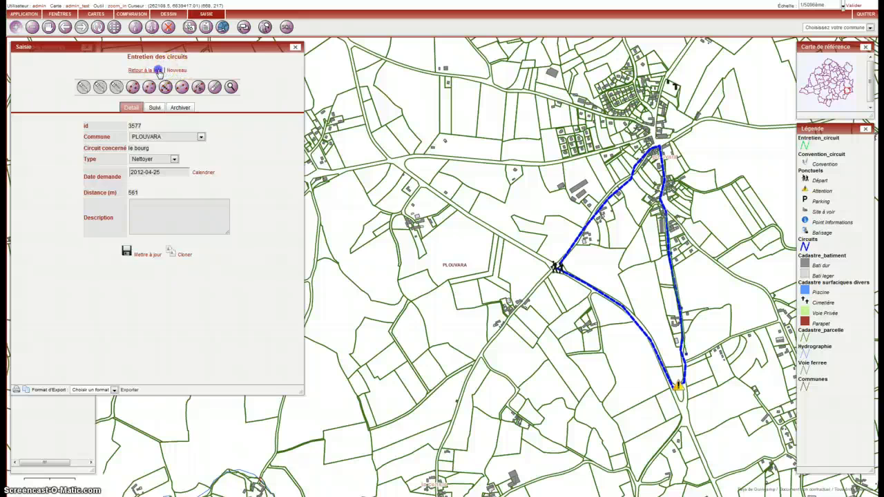
click(158, 71)
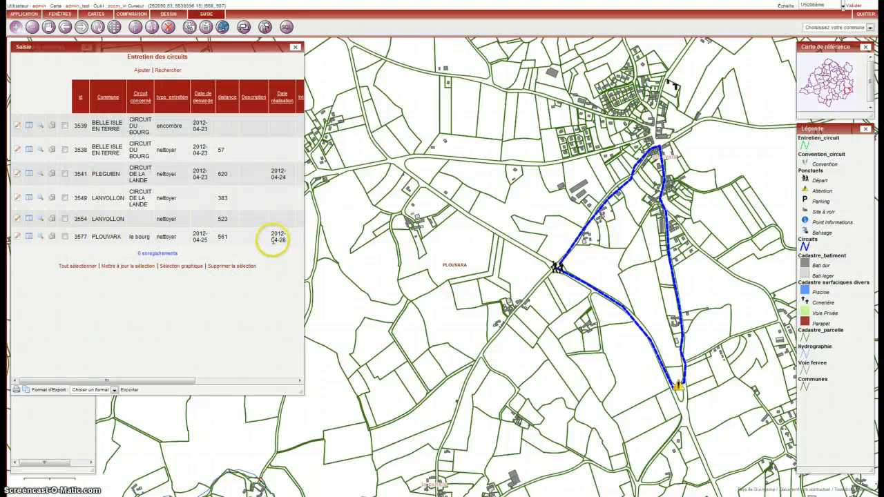
drag(177, 381, 157, 379)
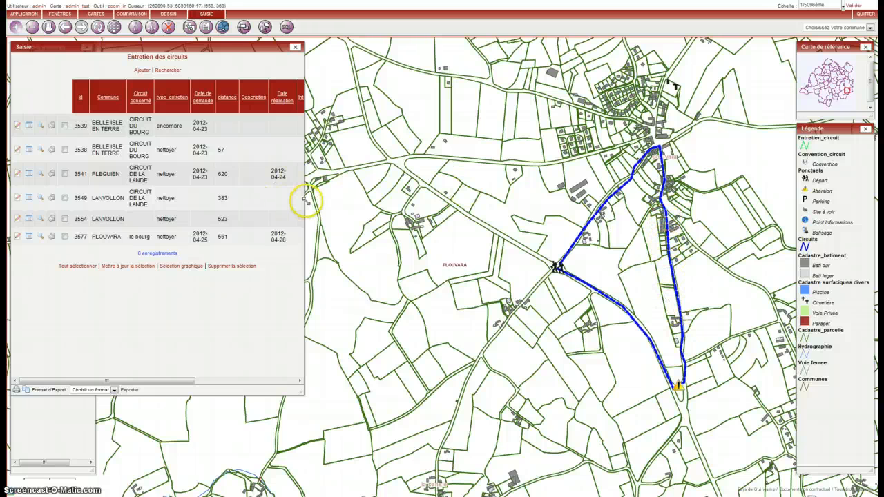
Add a new circuit convention record and place its point on the eastern branch of the le bourg circuit
click(206, 14)
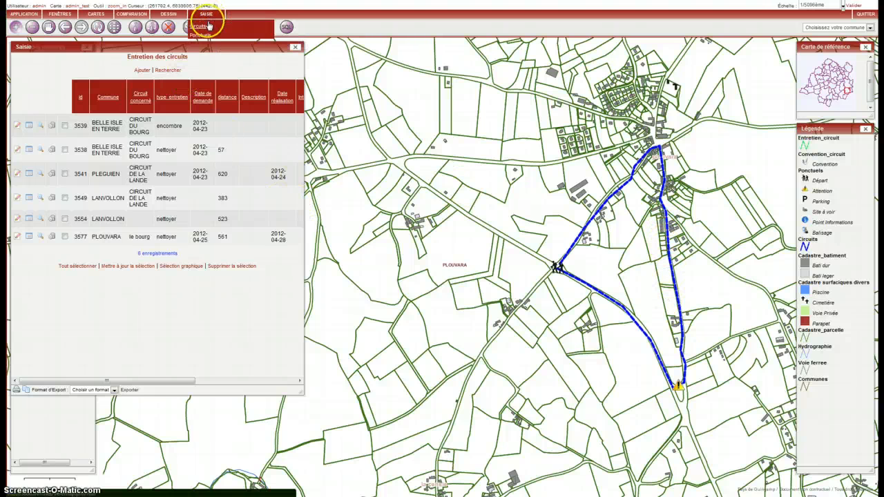
mouse_move(210, 35)
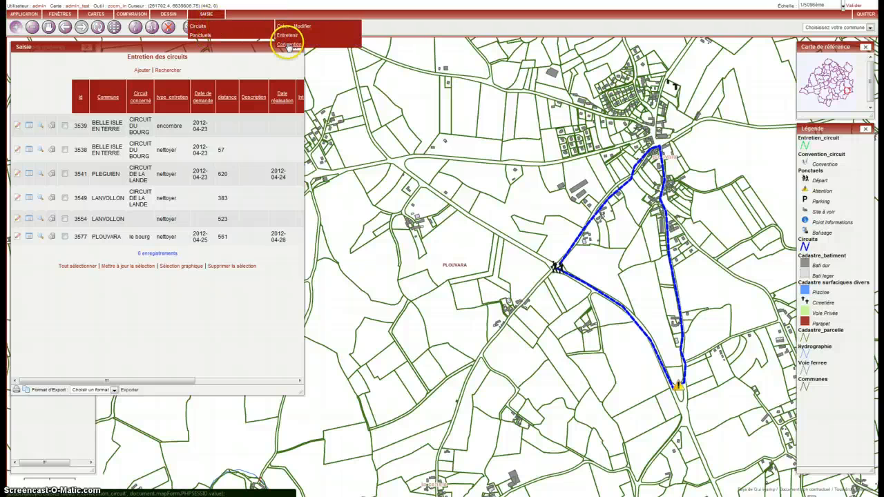
click(289, 44)
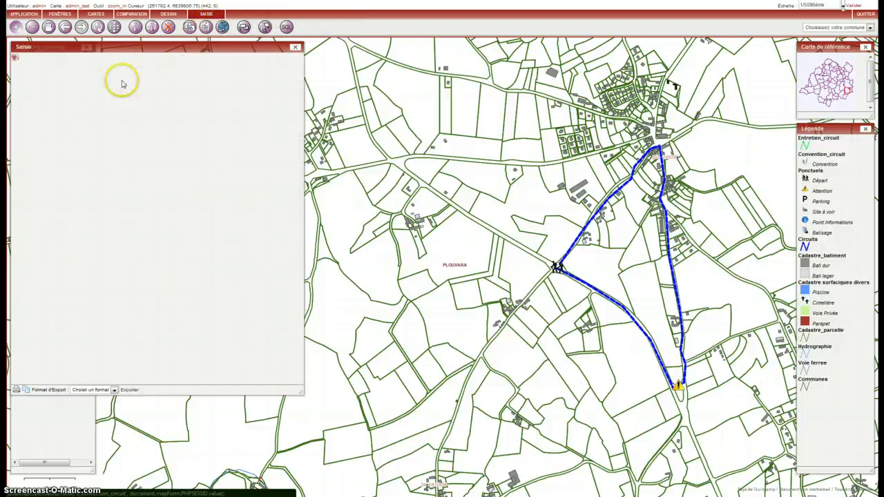
click(143, 71)
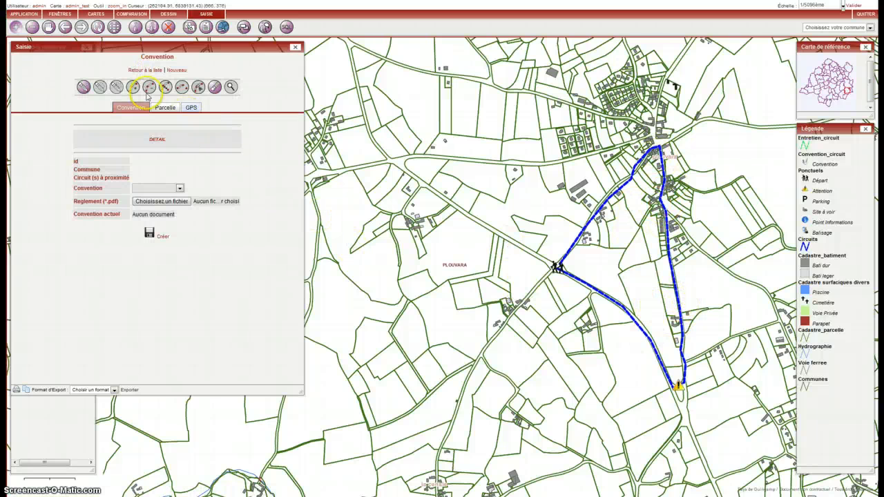
click(82, 87)
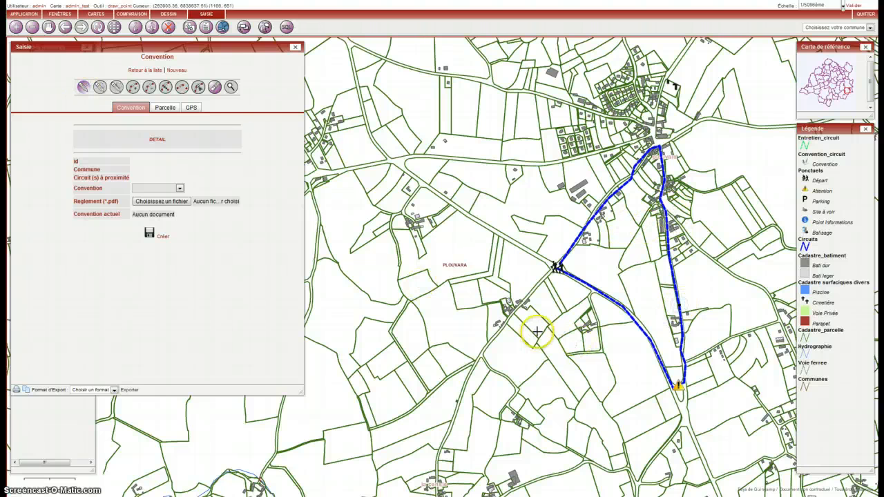
Set the convention status to Valide, attach 17440_regelement.pdf as the regulation file and create the record
click(159, 188)
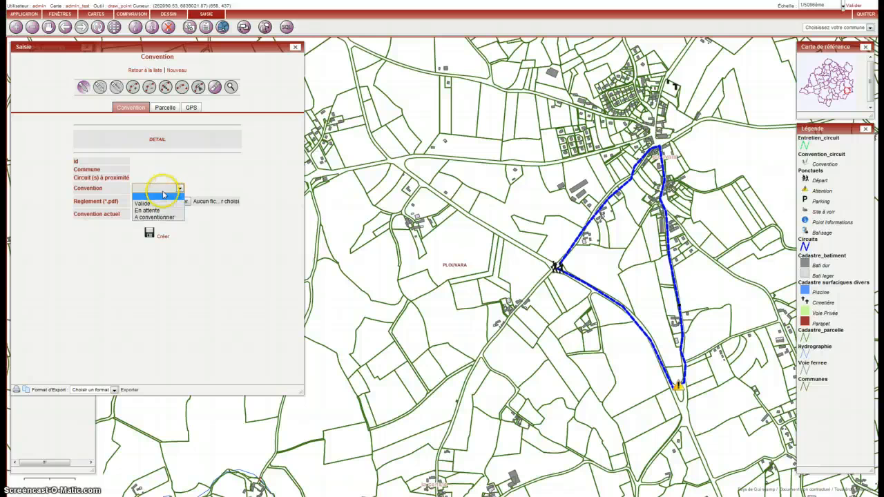
click(166, 207)
click(166, 202)
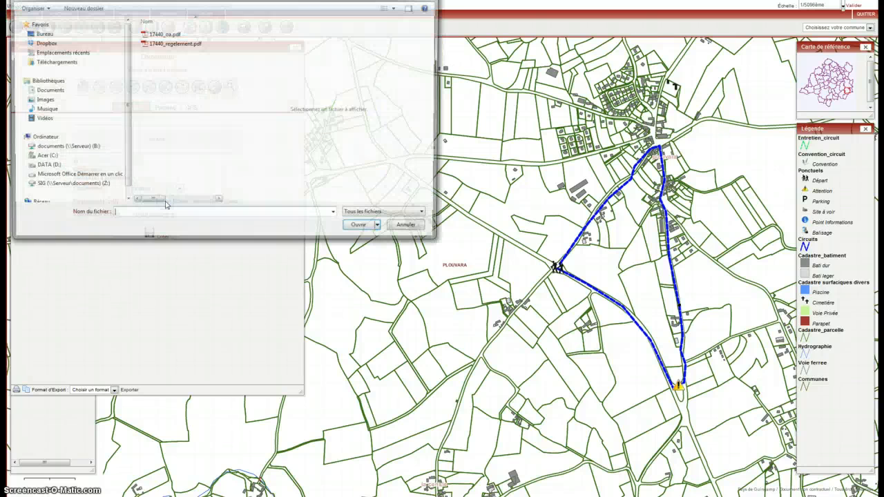
click(160, 45)
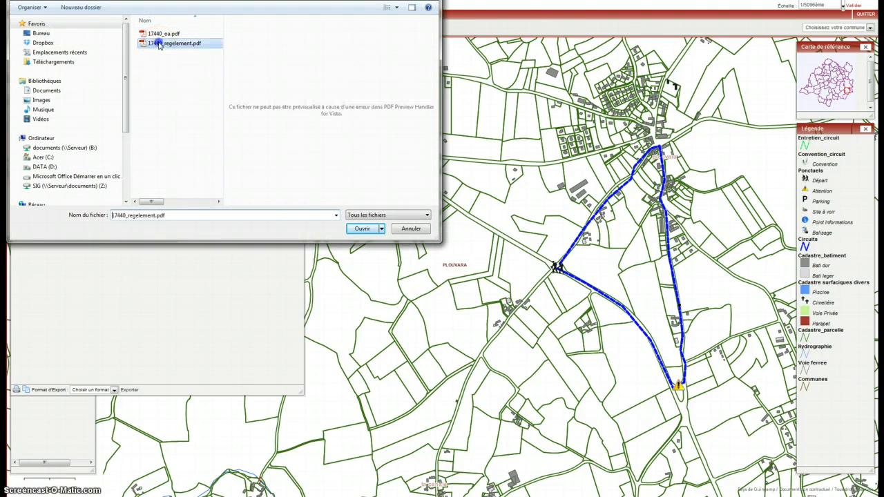
click(362, 228)
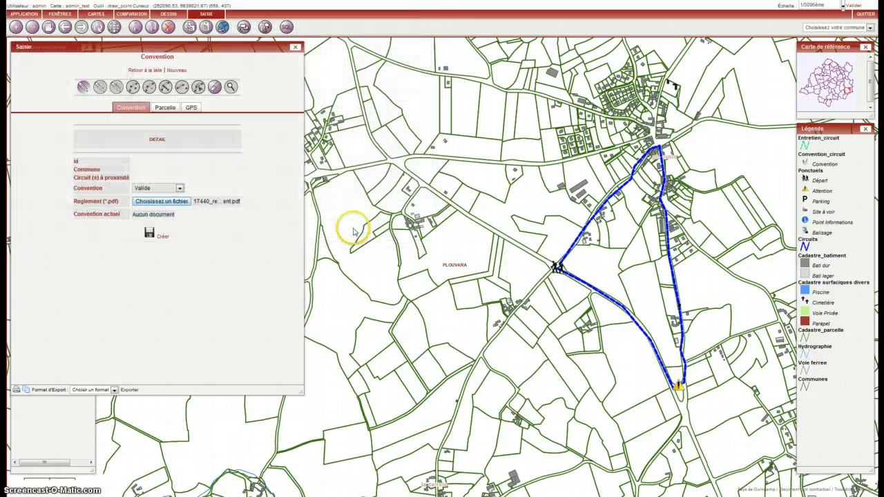
click(160, 237)
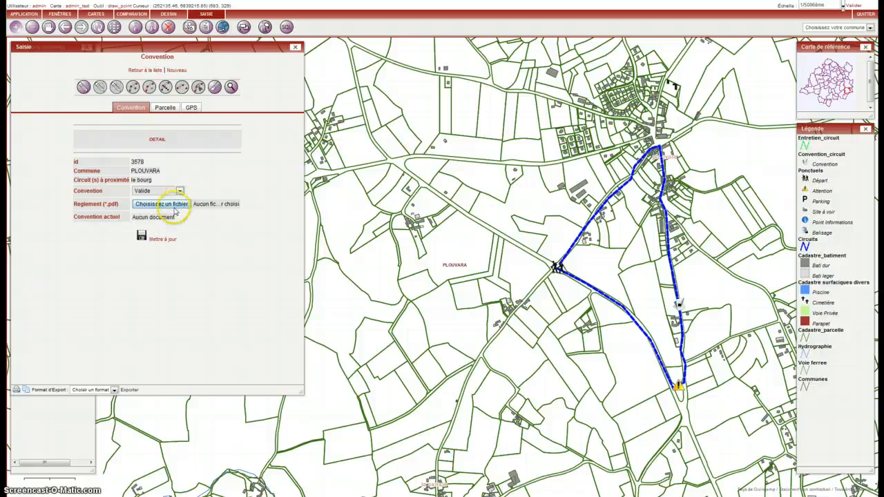
Examine the new convention's parcel information and the available convention status options
click(165, 107)
click(134, 111)
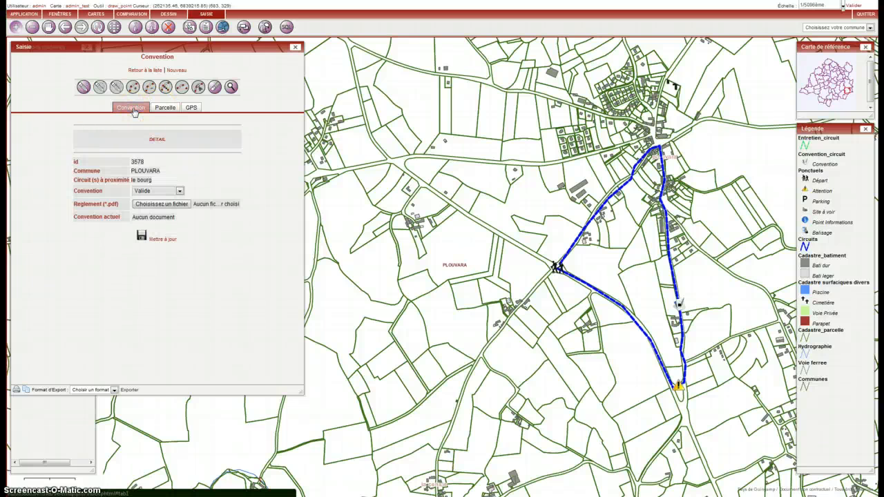
click(179, 192)
click(178, 192)
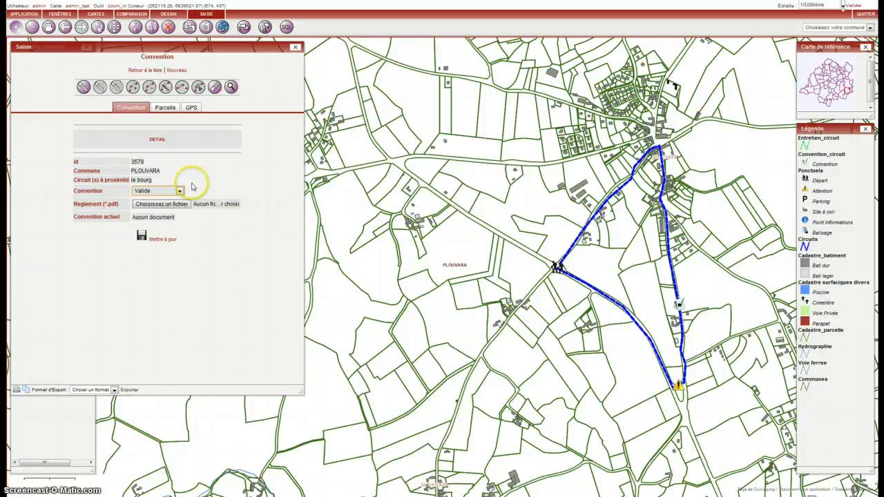
Keep the convention status at Valide, attach 17440_oa.pdf as the regulation file and update the record
mouse_move(130, 172)
mouse_down()
mouse_move(157, 171)
mouse_move(119, 180)
mouse_up()
click(153, 194)
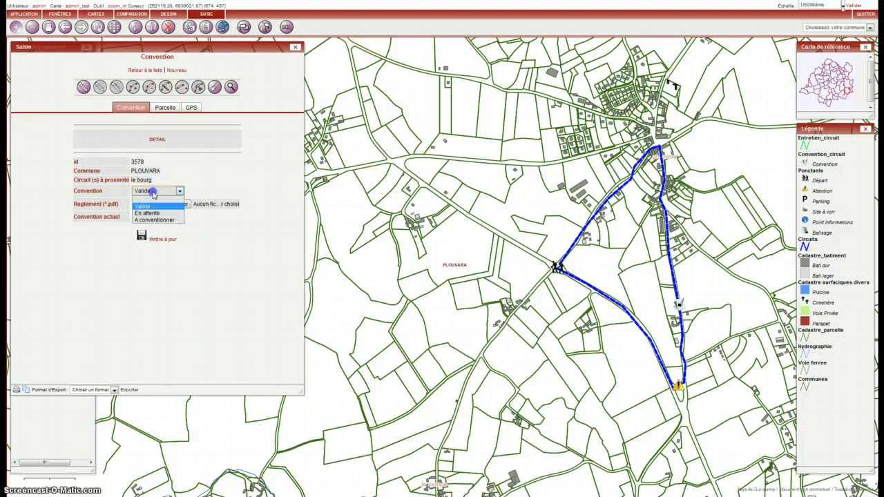
click(156, 192)
click(156, 204)
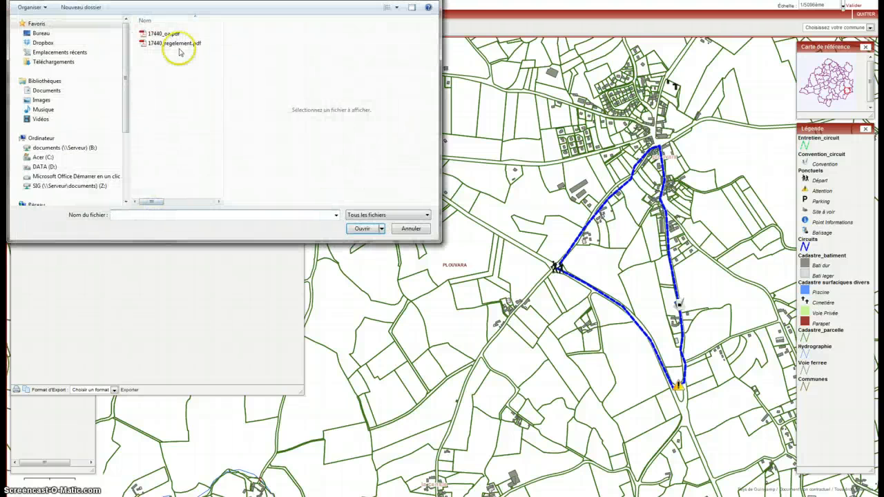
double_click(163, 34)
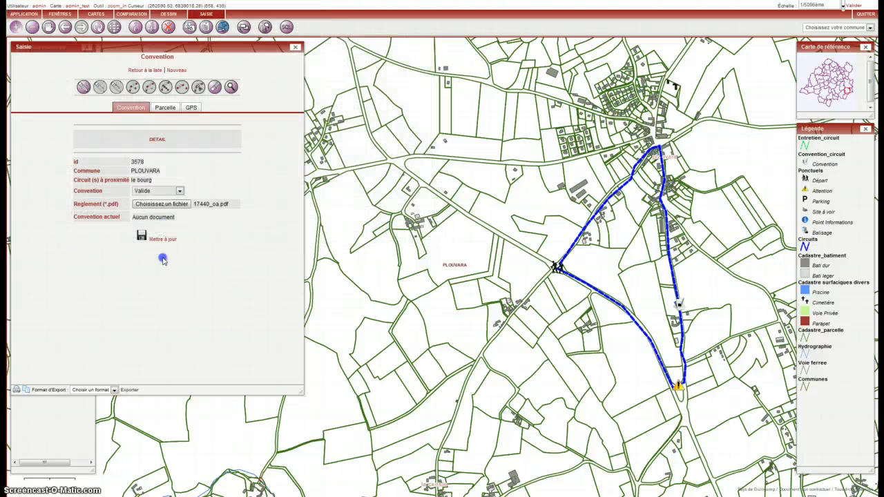
click(163, 239)
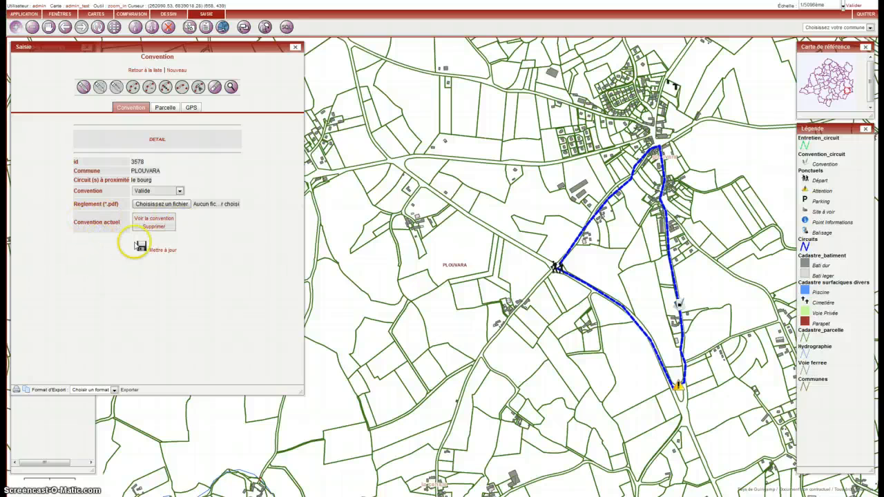
Open the attached convention document, close it and examine the record's parcel information and GPS coordinates
click(151, 219)
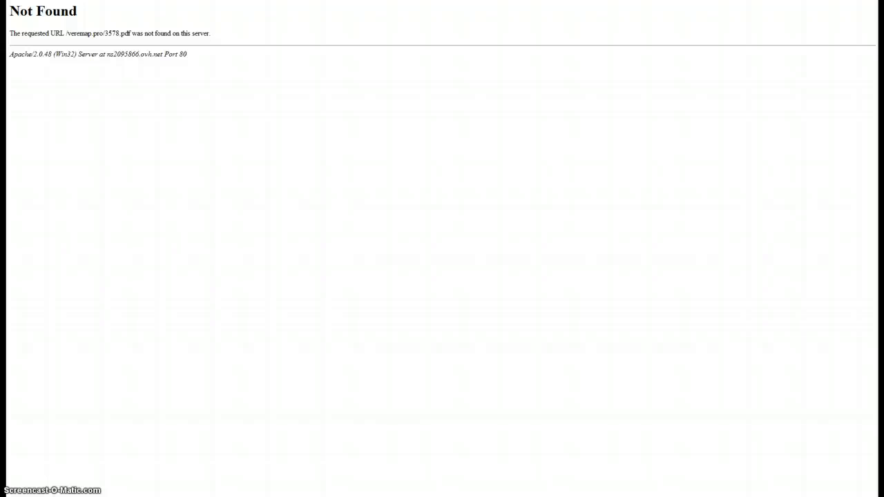
key(ctrl+w)
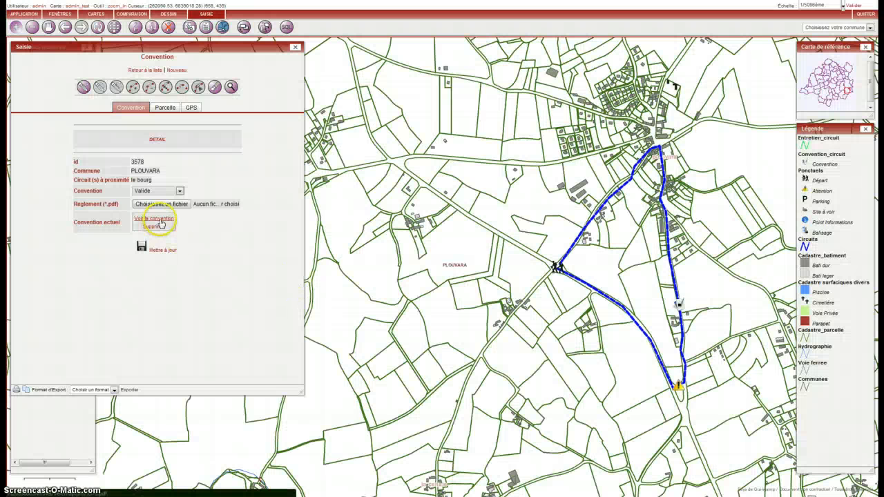
click(166, 109)
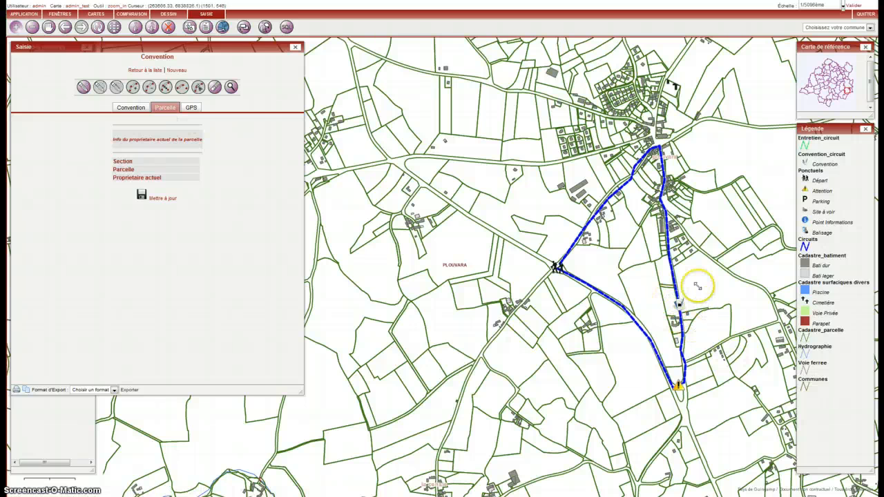
click(191, 108)
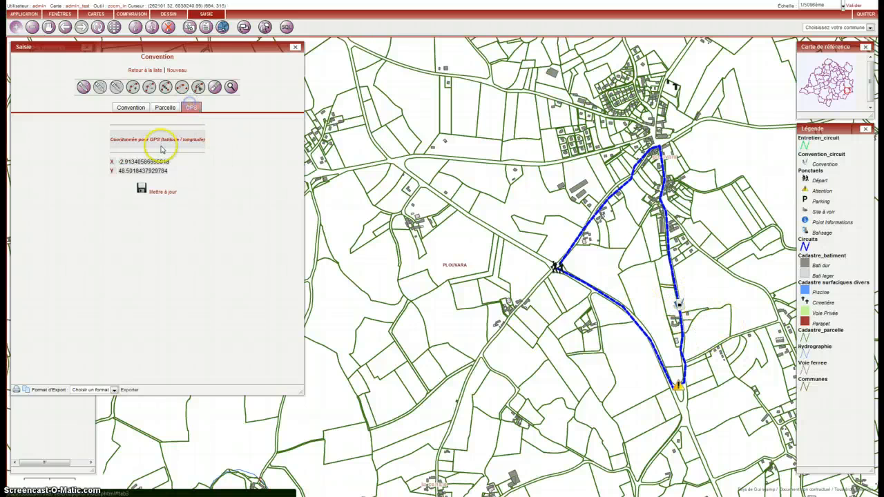
click(116, 106)
Create a second convention record with status A conventionner, placing its point on the circuit's eastern branch just north of the first convention
click(176, 70)
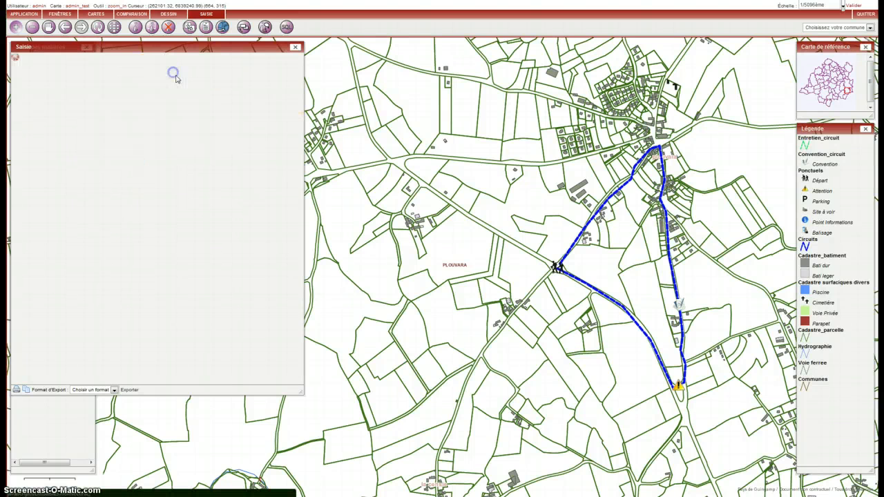
click(206, 183)
click(83, 86)
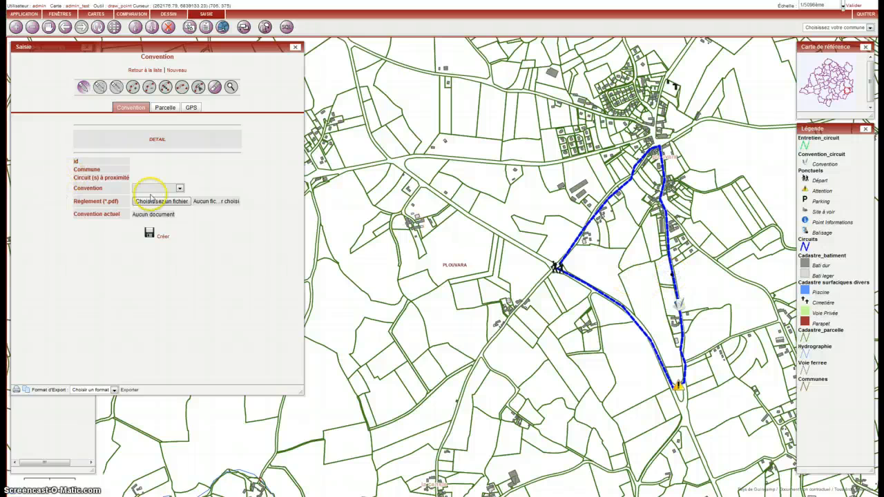
click(173, 188)
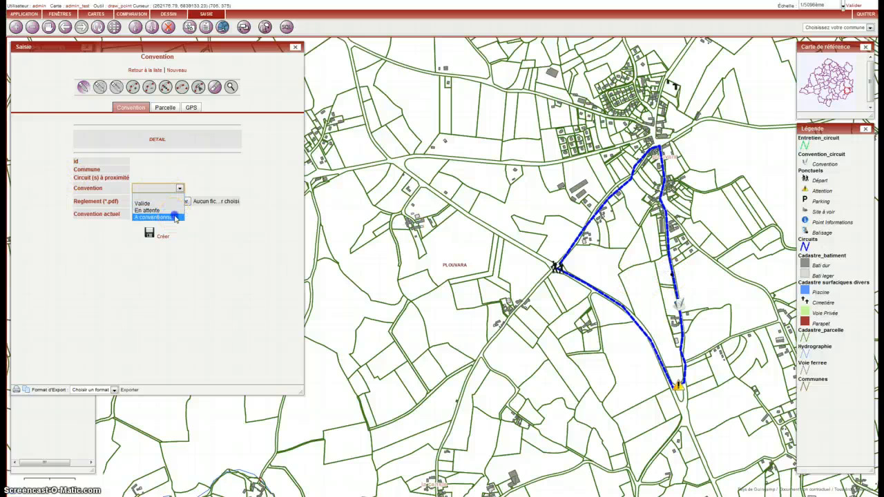
click(175, 219)
click(163, 237)
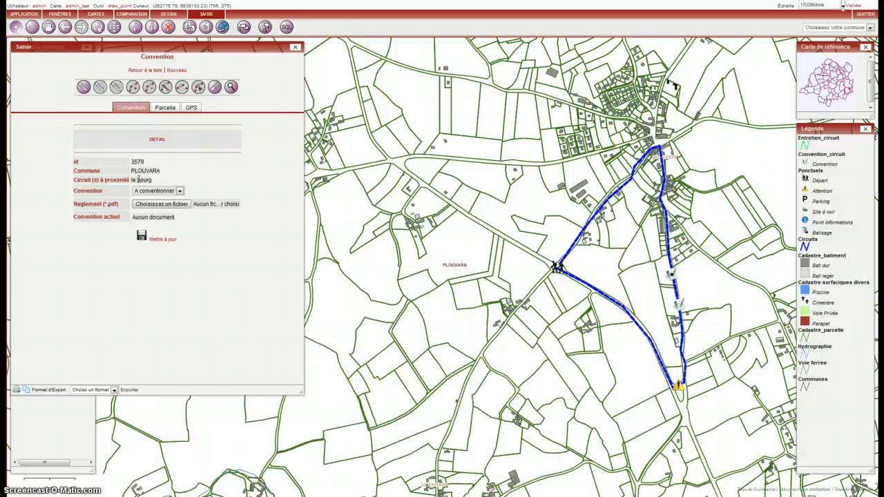
Examine the second convention's parcel section, number and current owner, and its GPS coordinates
click(166, 108)
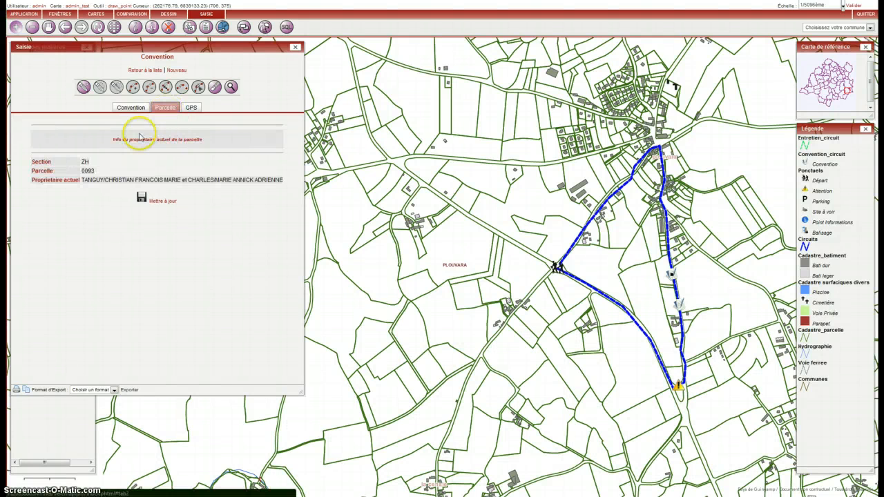
drag(78, 181, 290, 178)
click(258, 217)
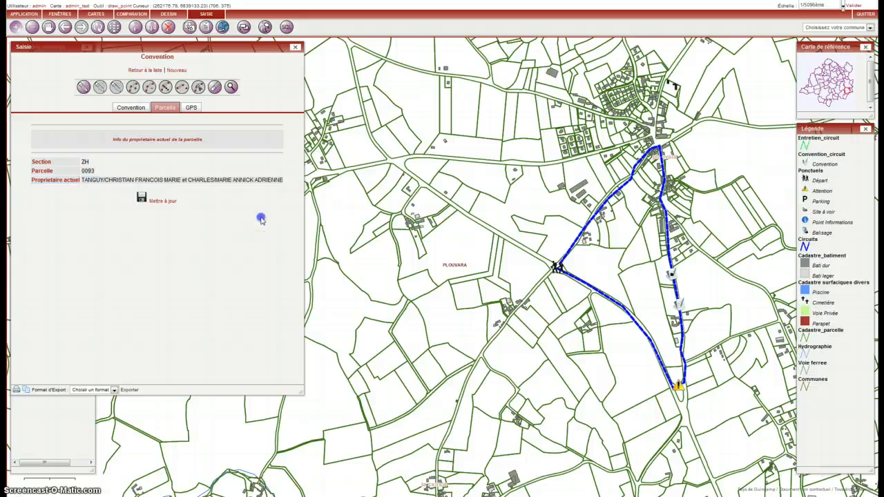
click(191, 109)
click(172, 109)
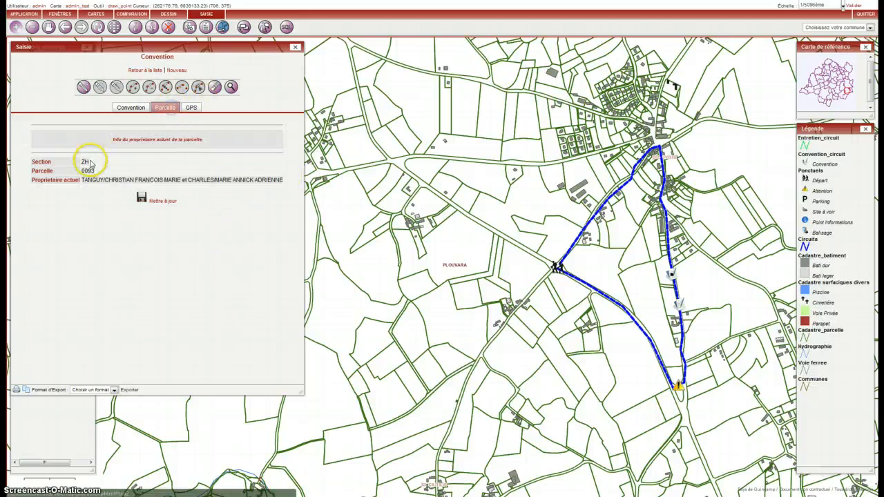
click(190, 108)
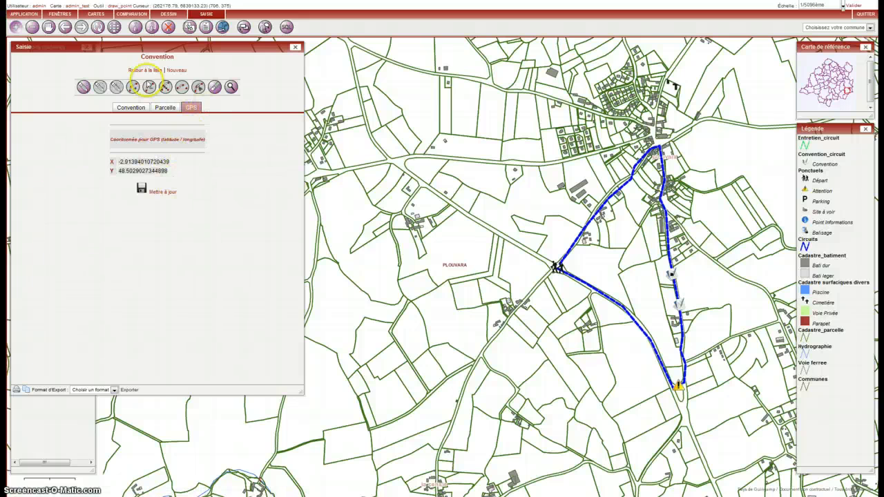
Return to the list of conventions, widen its window to show all columns and export the list in Excel format
click(150, 72)
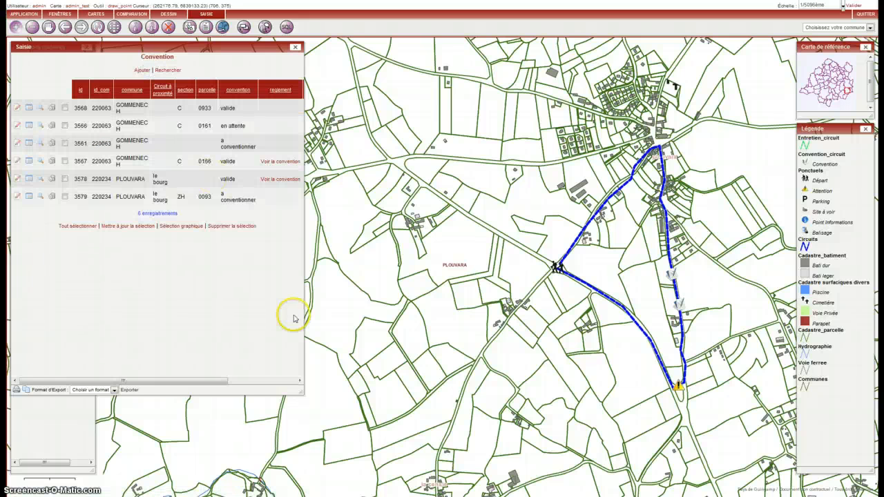
drag(300, 391, 515, 368)
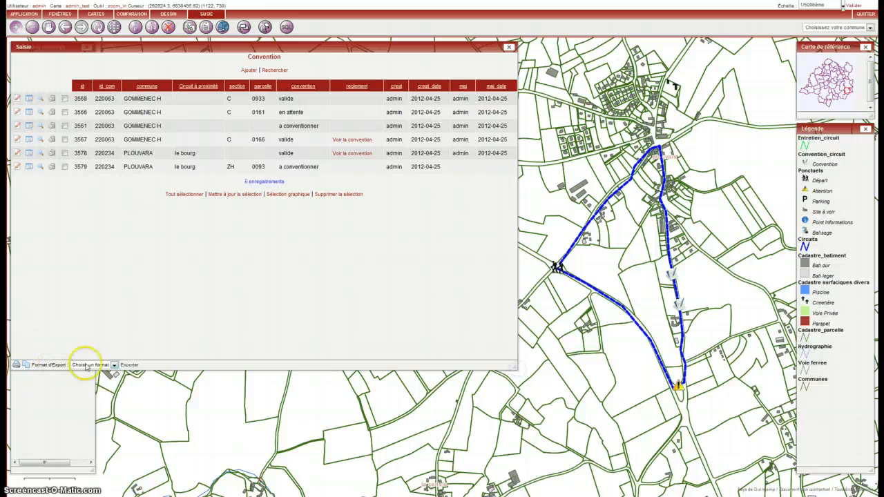
click(113, 365)
click(102, 379)
click(128, 365)
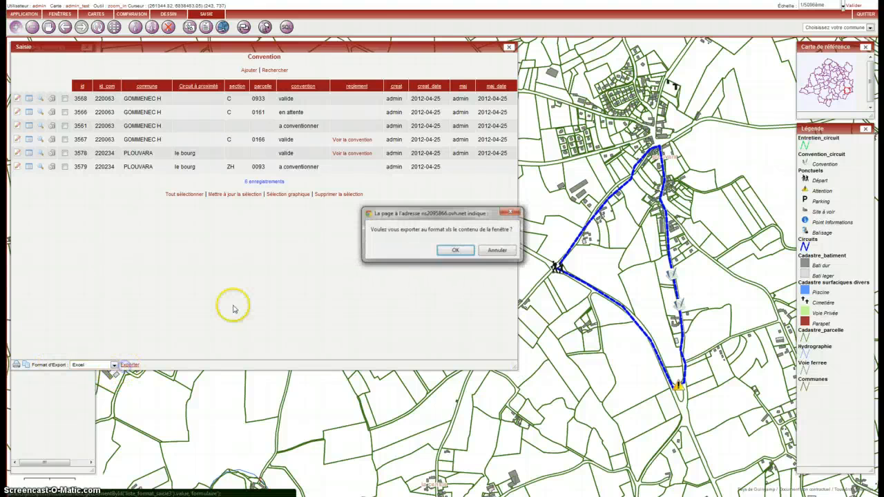
click(447, 251)
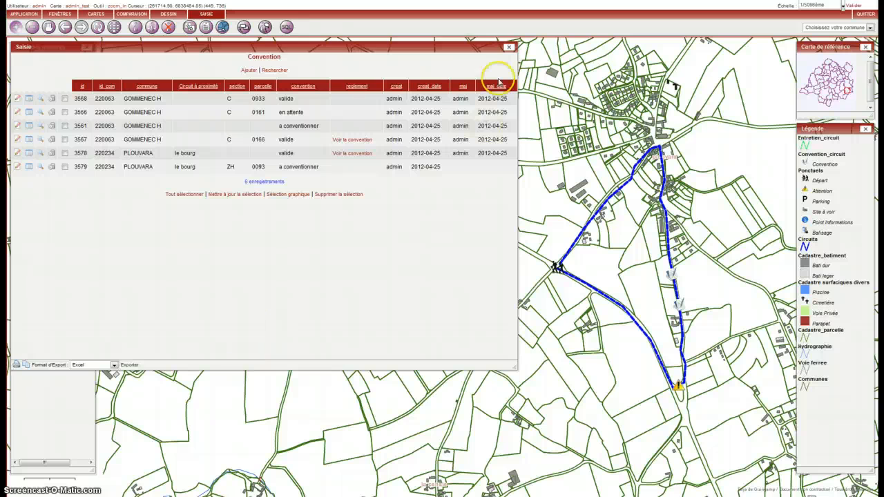
Open the regulation document of the valid le bourg convention from the list and close it again
click(352, 153)
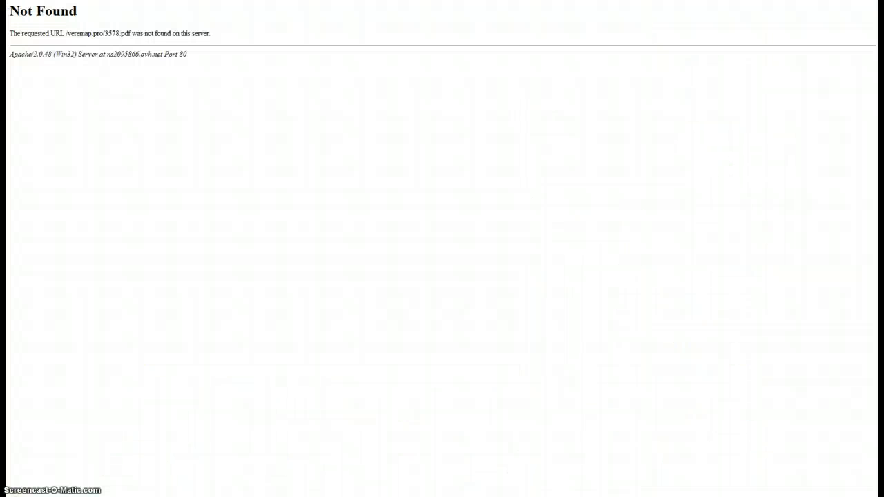
key(ctrl+w)
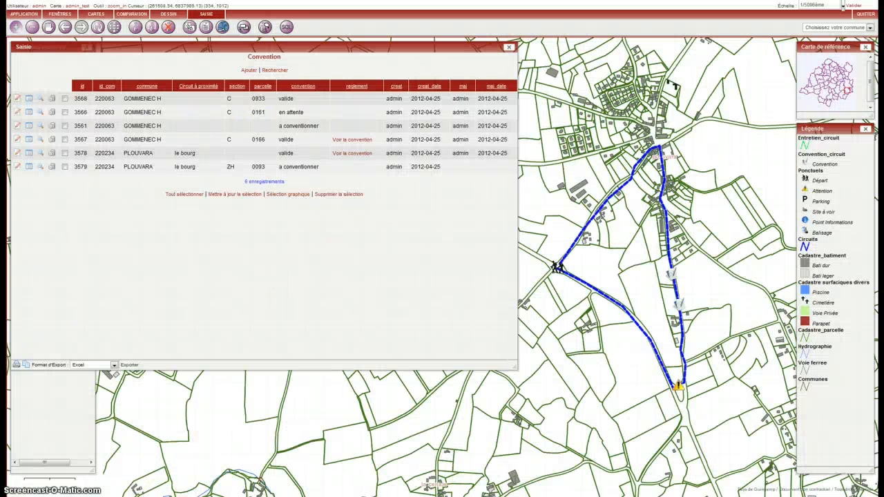